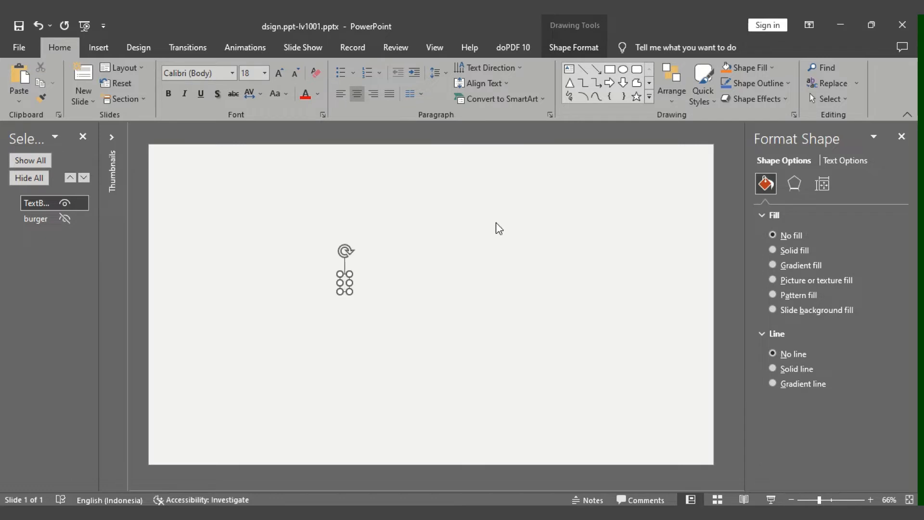
# - Enter BURGER in the empty text box and set its font size to 200
pyautogui.write('BURGER')
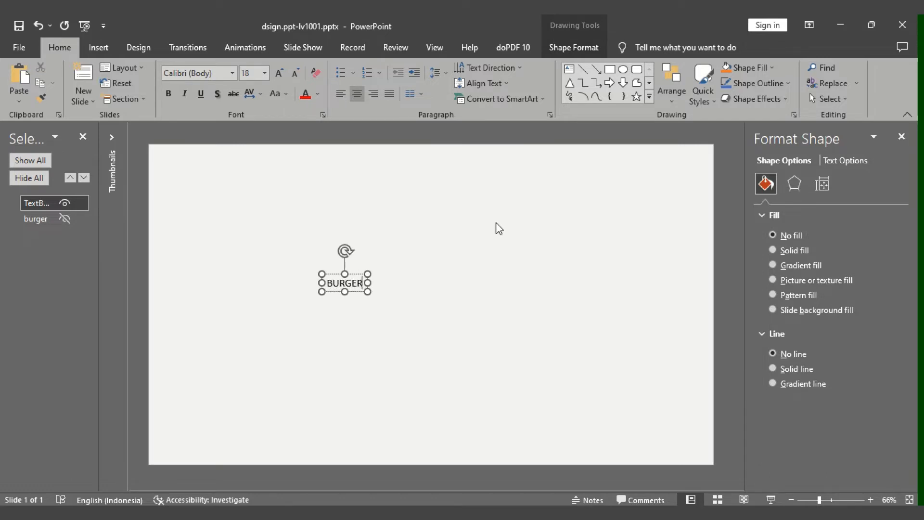
pyautogui.click(368, 278)
pyautogui.click(248, 73)
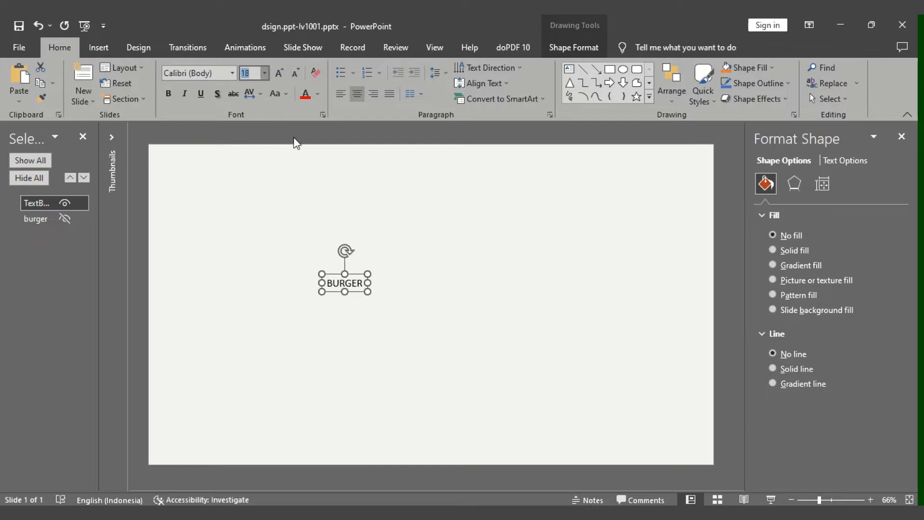
pyautogui.press('Return')
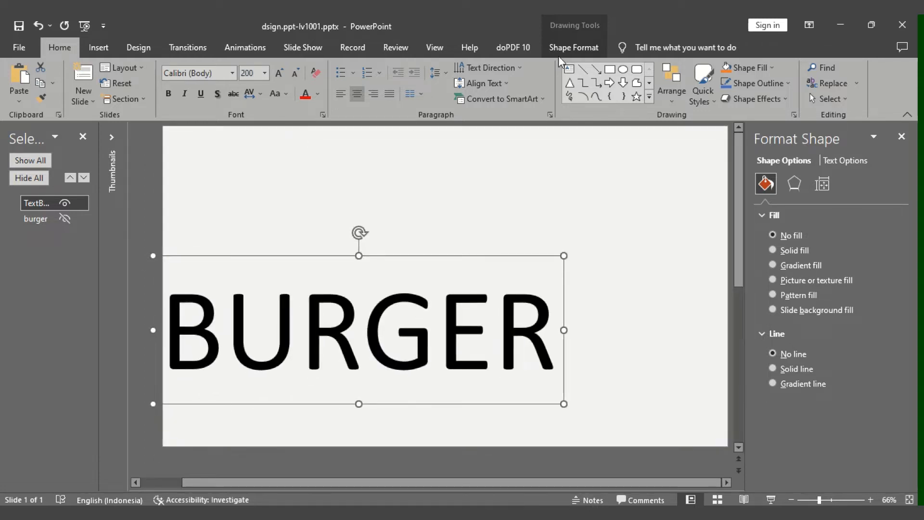
# - Align the BURGER text box to the slide's horizontal center and vertical middle
pyautogui.click(574, 48)
pyautogui.click(715, 70)
pyautogui.click(727, 99)
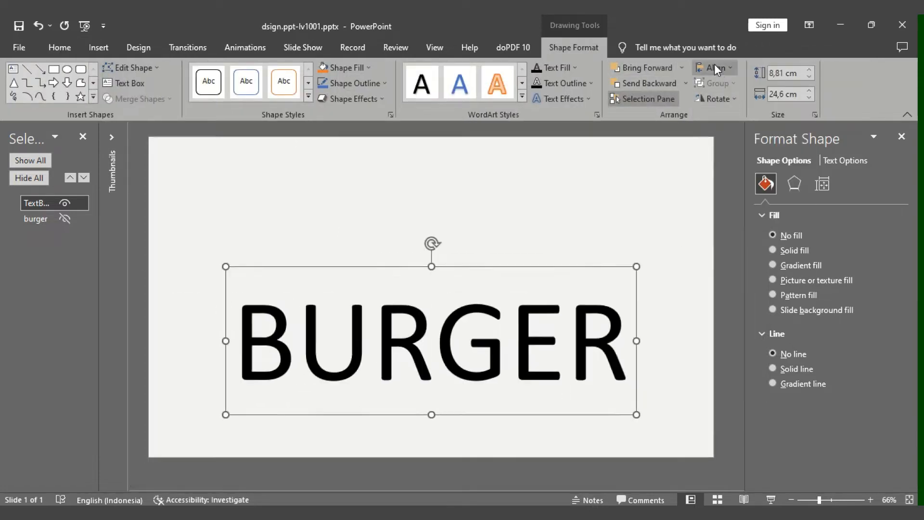
pyautogui.click(714, 67)
pyautogui.click(739, 156)
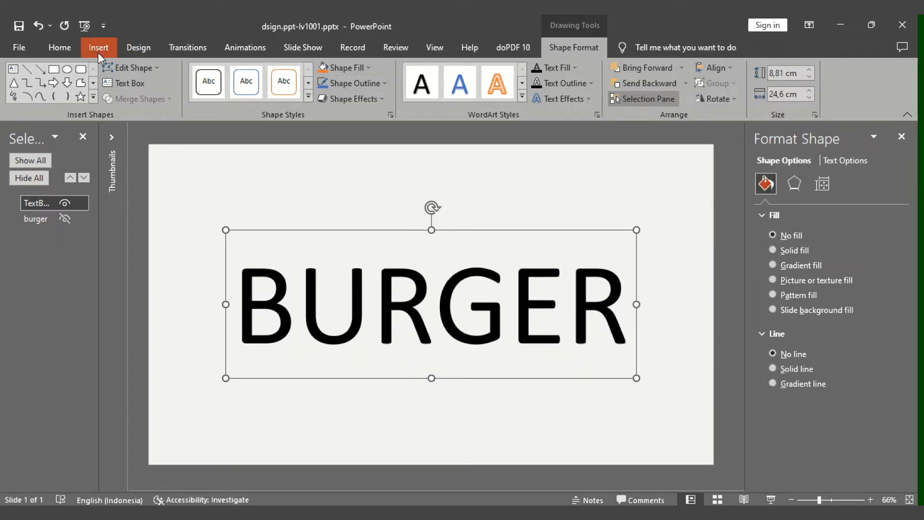
# - Change the BURGER text's font to Cocogoose
pyautogui.click(72, 48)
pyautogui.click(210, 72)
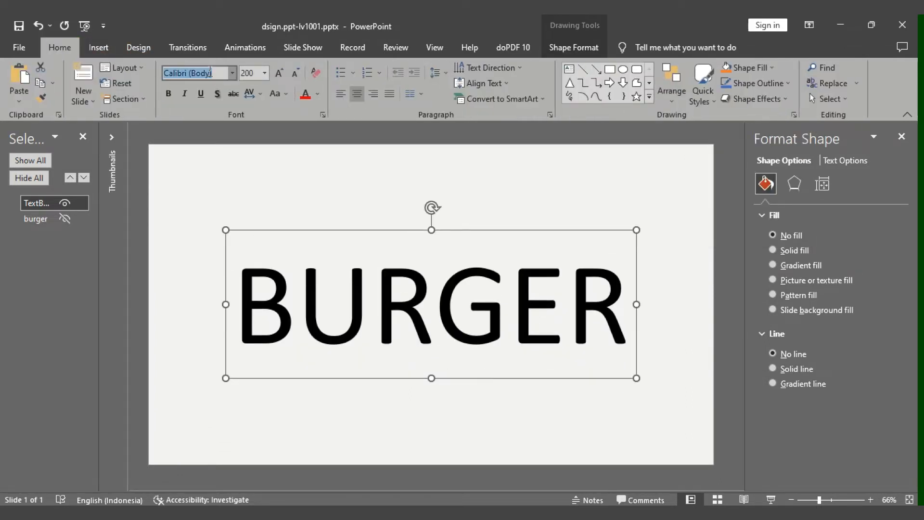
pyautogui.write('Cocogoose')
pyautogui.press('Return')
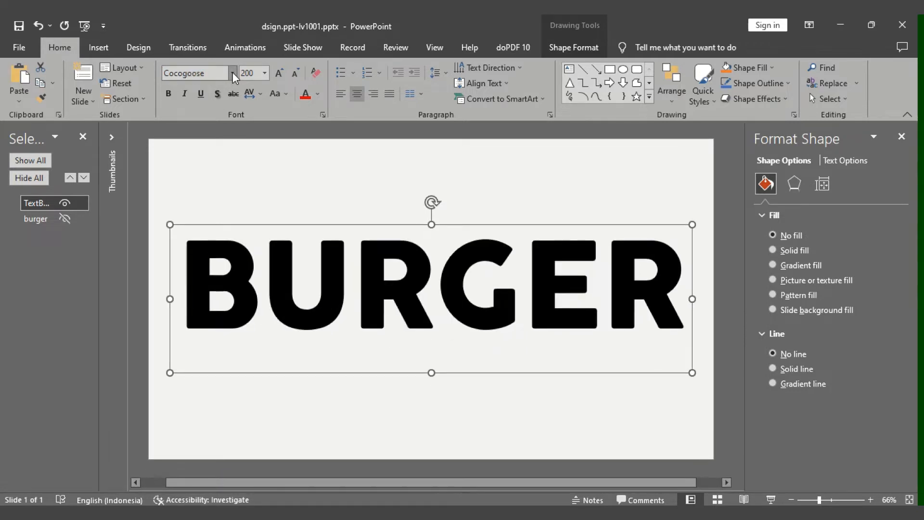
# - Apply the parallel 3-D rotation preset with X 334° and Y 18° to the BURGER text and set its character spacing to Very Tight
pyautogui.click(846, 162)
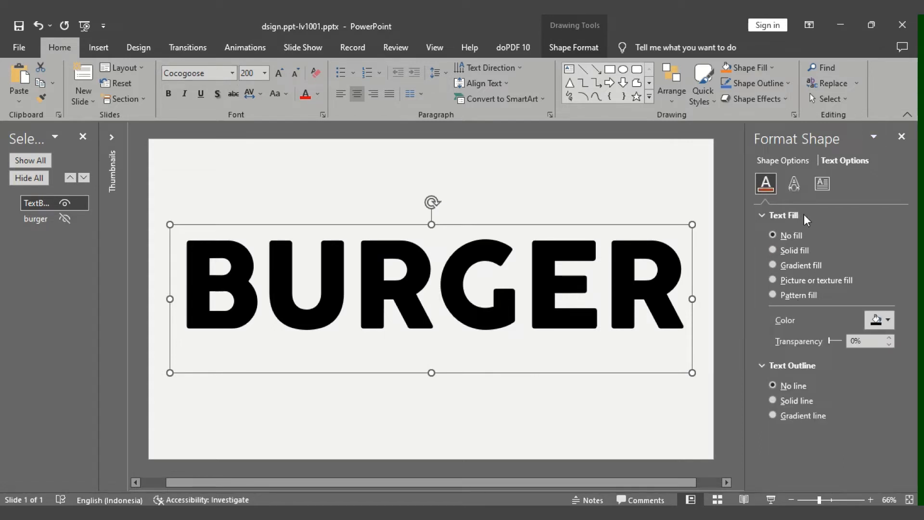
pyautogui.click(794, 184)
pyautogui.click(812, 310)
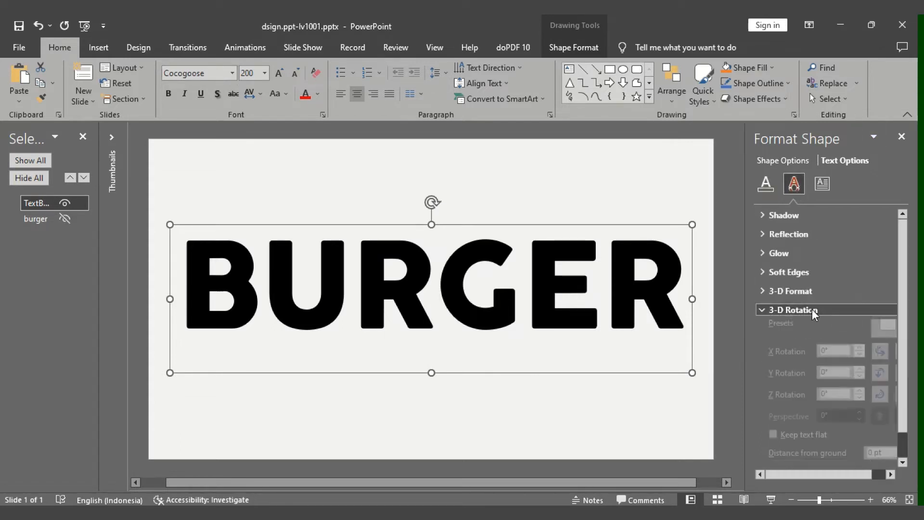
pyautogui.click(880, 334)
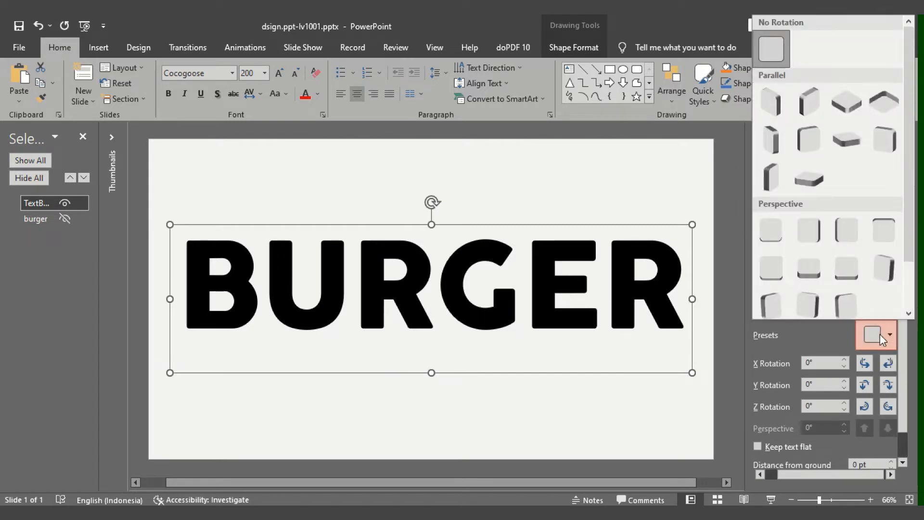
pyautogui.click(816, 135)
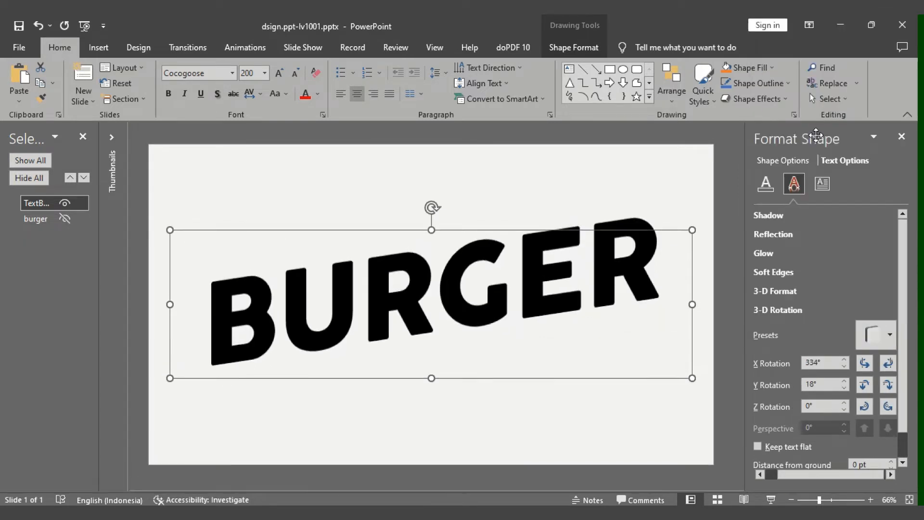
pyautogui.click(261, 94)
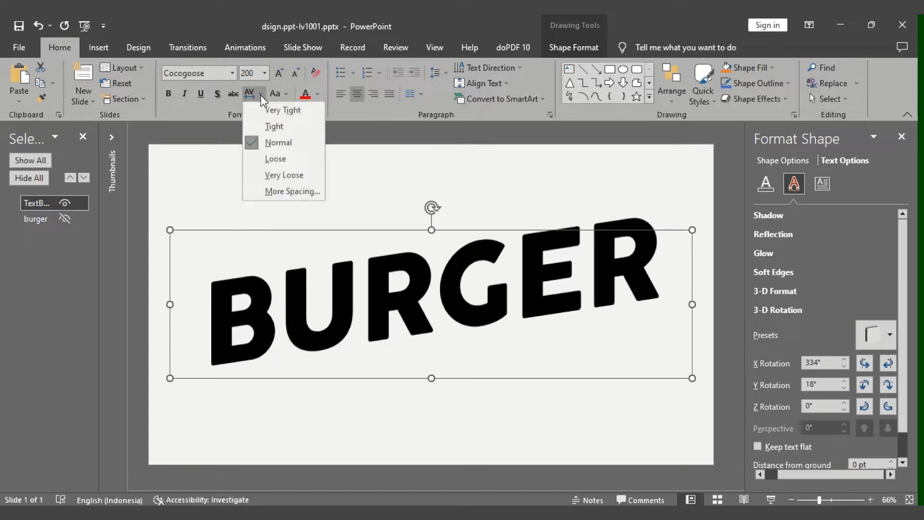
pyautogui.click(270, 113)
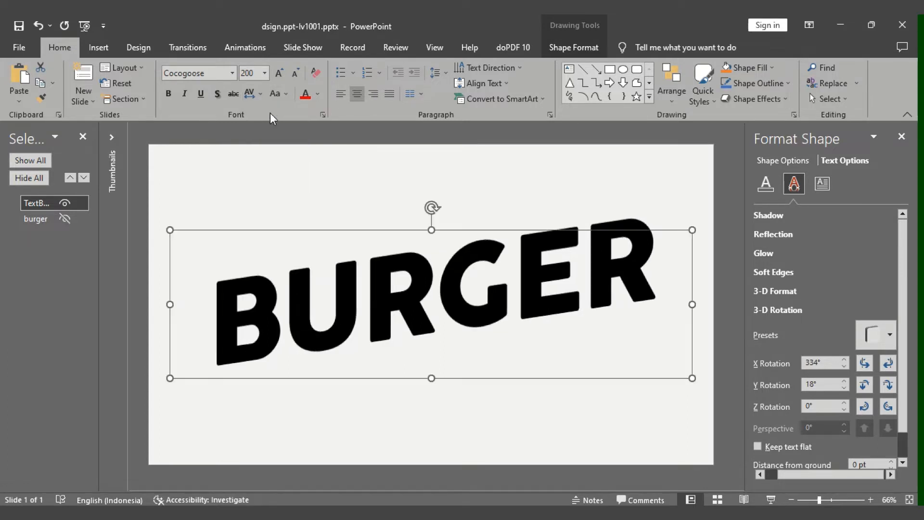
# - With the burger picture shown, duplicate the BURGER text slightly offset and place the copy behind the burger in the stacking order
pyautogui.click(64, 218)
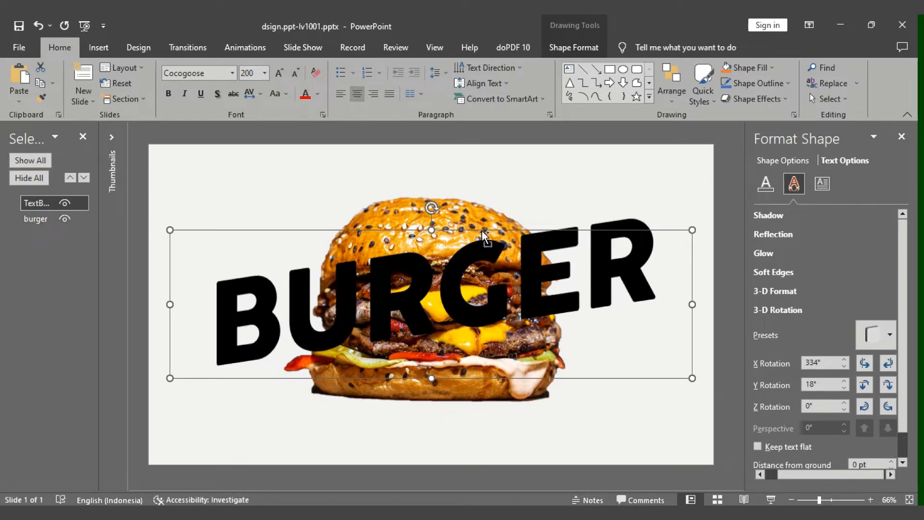
pyautogui.moveTo(485, 234); pyautogui.dragTo(493, 242)
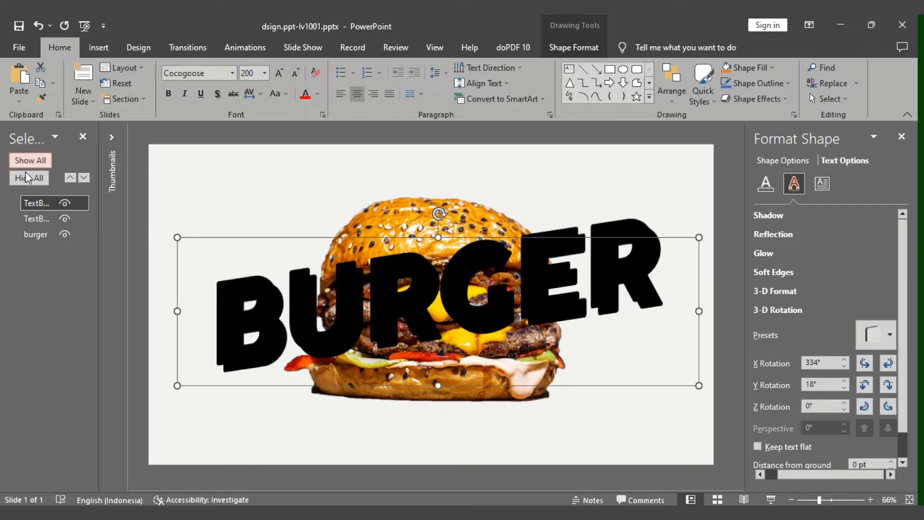
pyautogui.moveTo(47, 204); pyautogui.dragTo(43, 238)
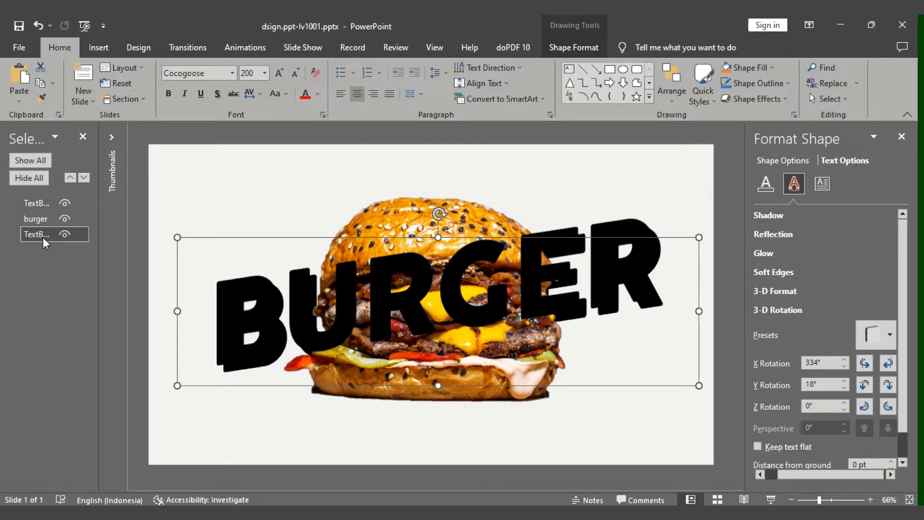
pyautogui.doubleClick(42, 236)
pyautogui.press('Return')
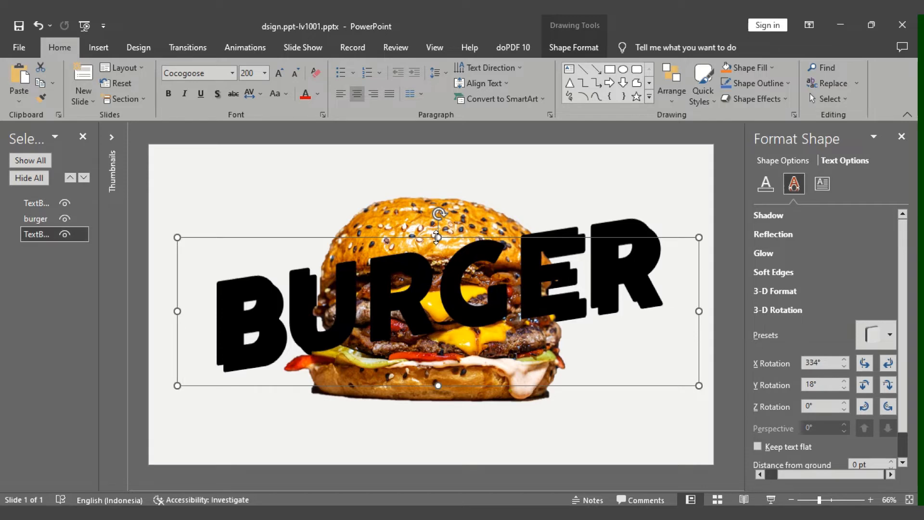
# - Fill the rear BURGER text with a very dark color sampled from the burger's meat using the Eyedropper
pyautogui.click(772, 186)
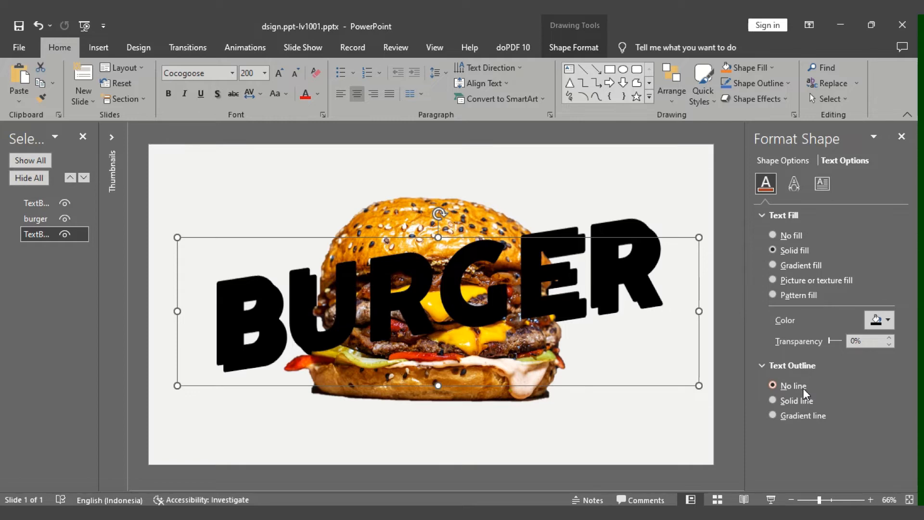
pyautogui.click(875, 322)
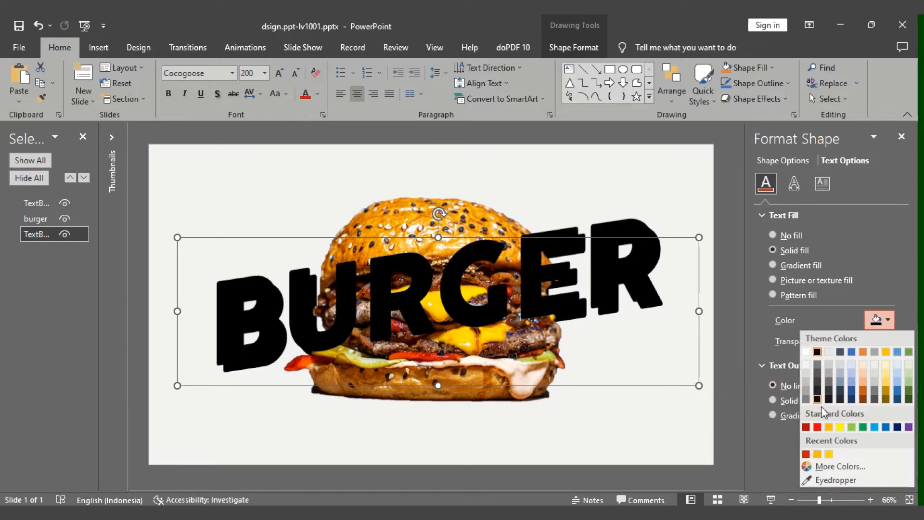
pyautogui.click(815, 479)
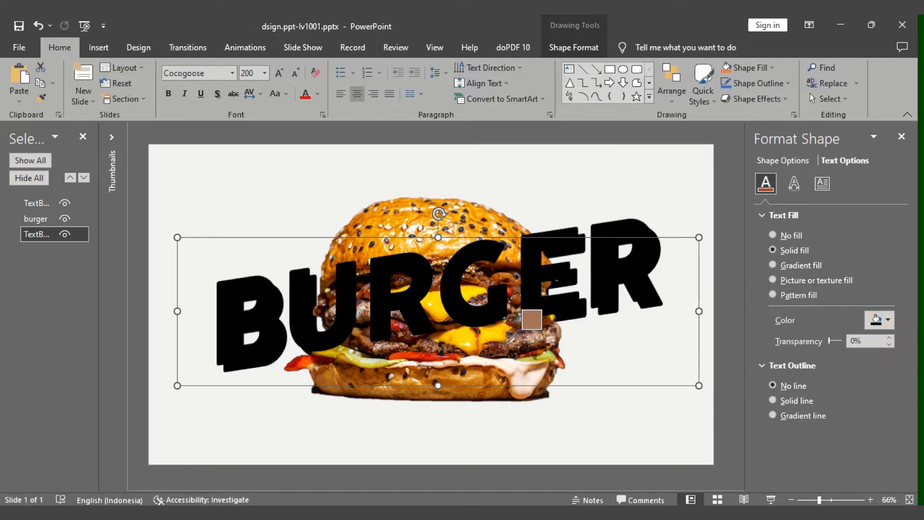
pyautogui.click(513, 331)
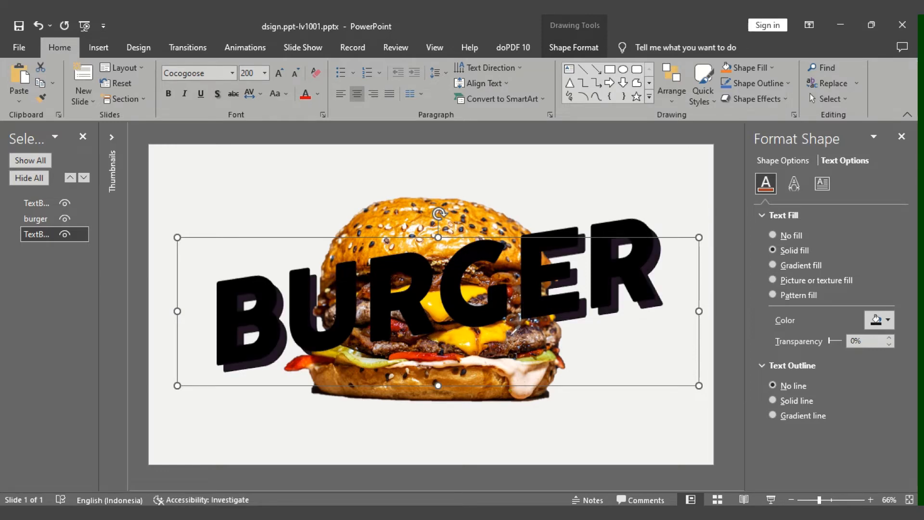
# - Give the front BURGER text no fill and a solid outline in the dark color sampled from the burger
pyautogui.click(542, 254)
pyautogui.click(543, 226)
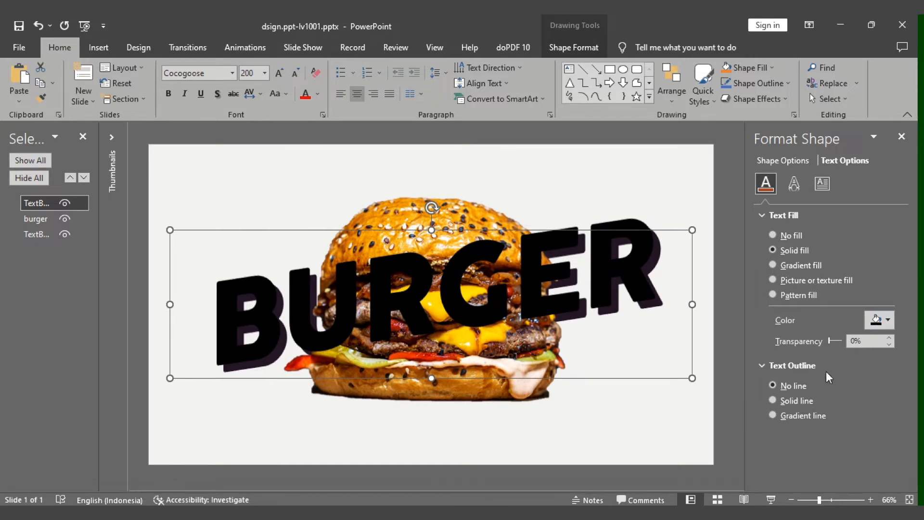
pyautogui.click(807, 400)
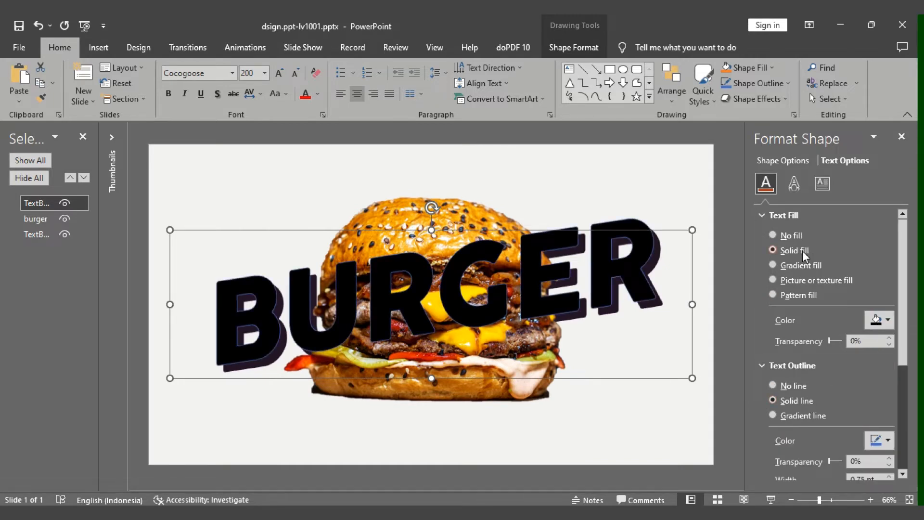
pyautogui.click(792, 236)
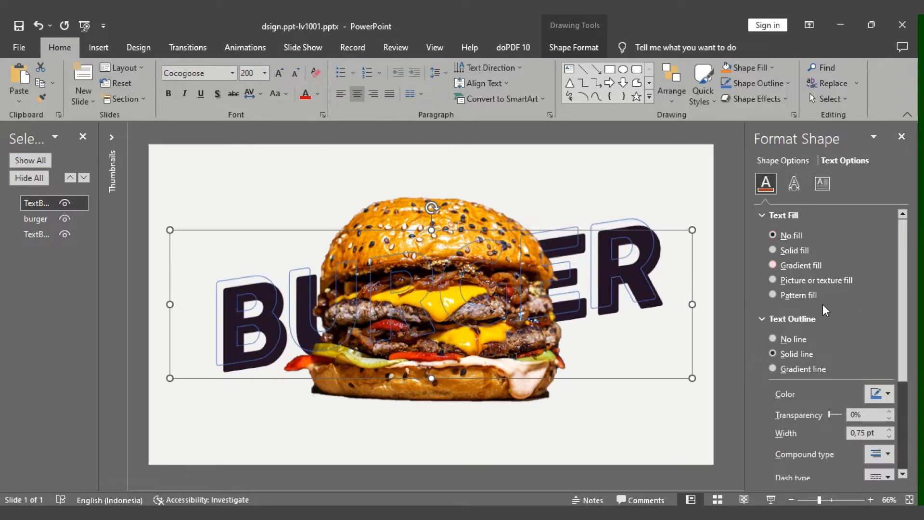
pyautogui.click(874, 395)
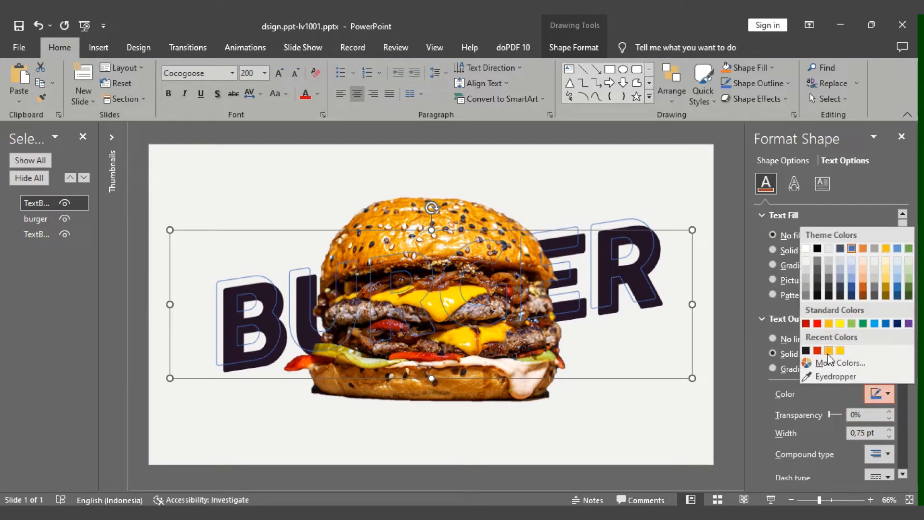
pyautogui.click(808, 351)
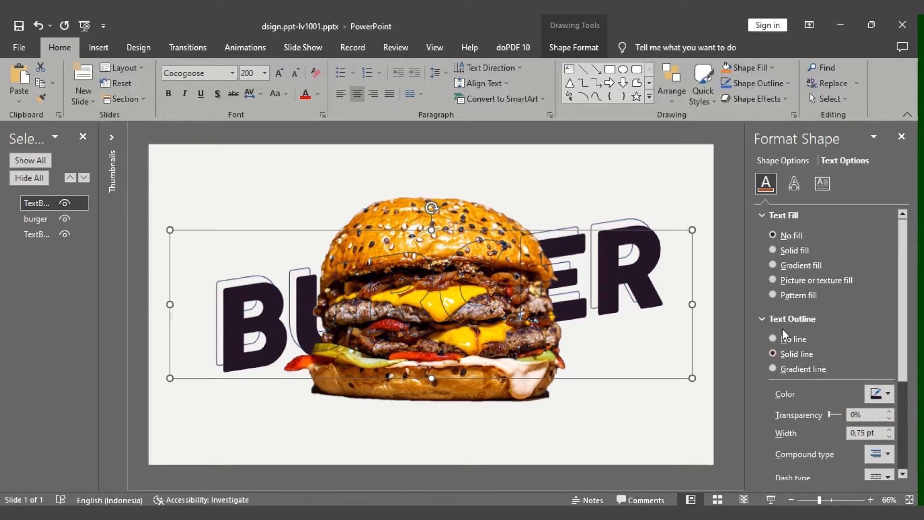
# - Align the front BURGER text and its rear copy to the slide's center and middle so they overlap exactly
pyautogui.click(553, 50)
pyautogui.click(715, 68)
pyautogui.click(715, 67)
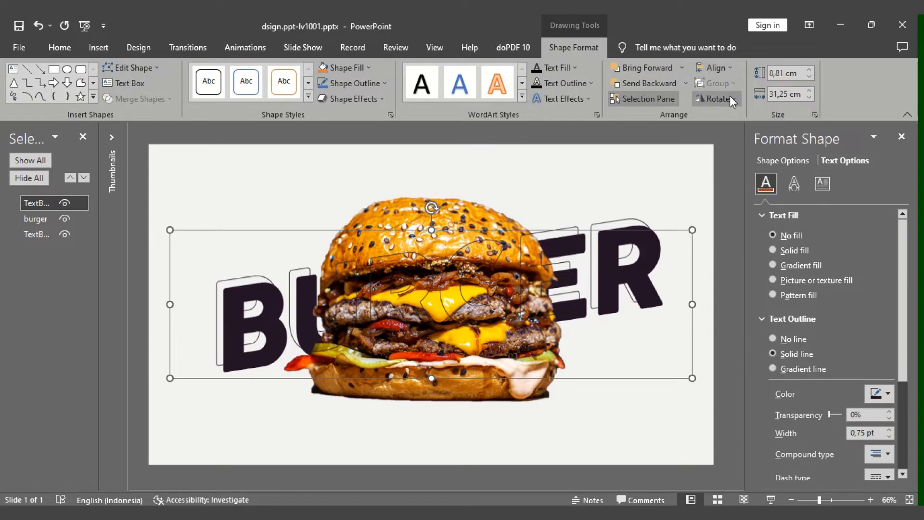
pyautogui.click(713, 65)
pyautogui.click(726, 151)
pyautogui.click(41, 241)
pyautogui.click(713, 67)
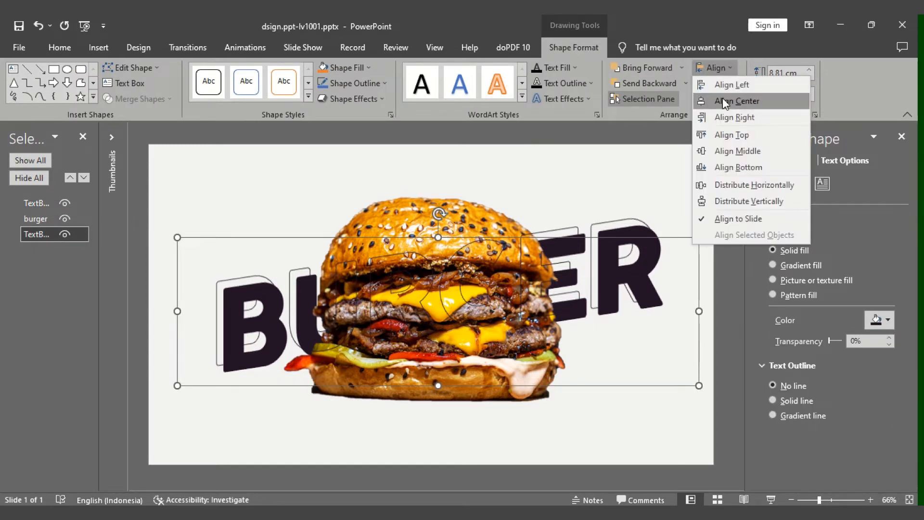
pyautogui.click(723, 97)
pyautogui.click(715, 66)
pyautogui.click(728, 152)
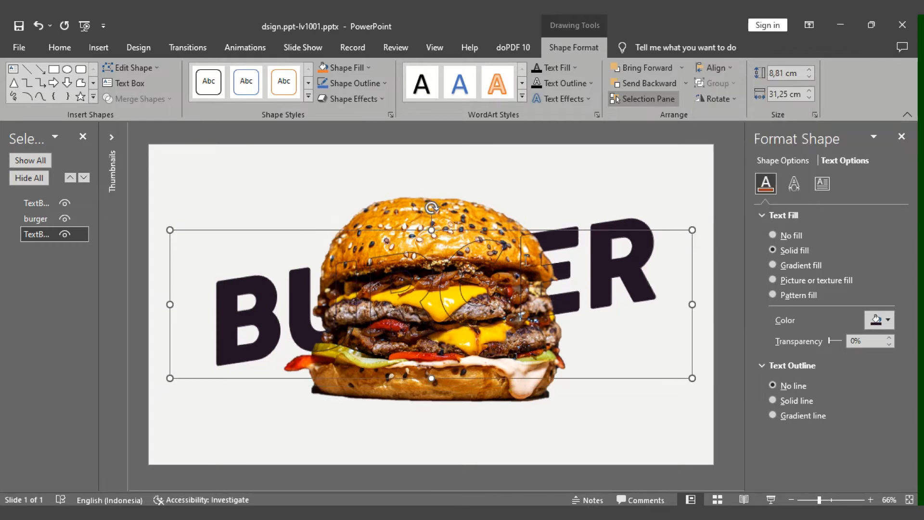
# - Set the front BURGER text's outline width to 2 pt and switch the outline to a gradient line
pyautogui.click(488, 236)
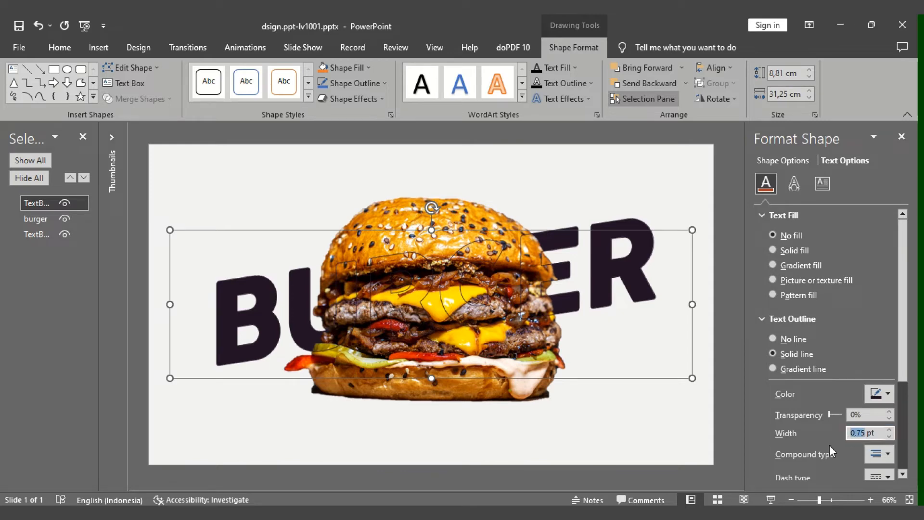
pyautogui.write('2')
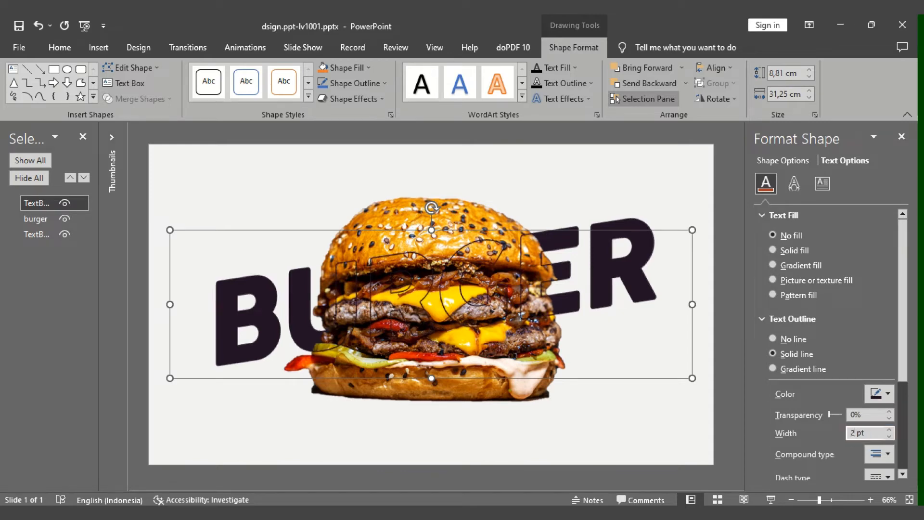
pyautogui.moveTo(904, 358); pyautogui.dragTo(902, 397)
pyautogui.click(796, 317)
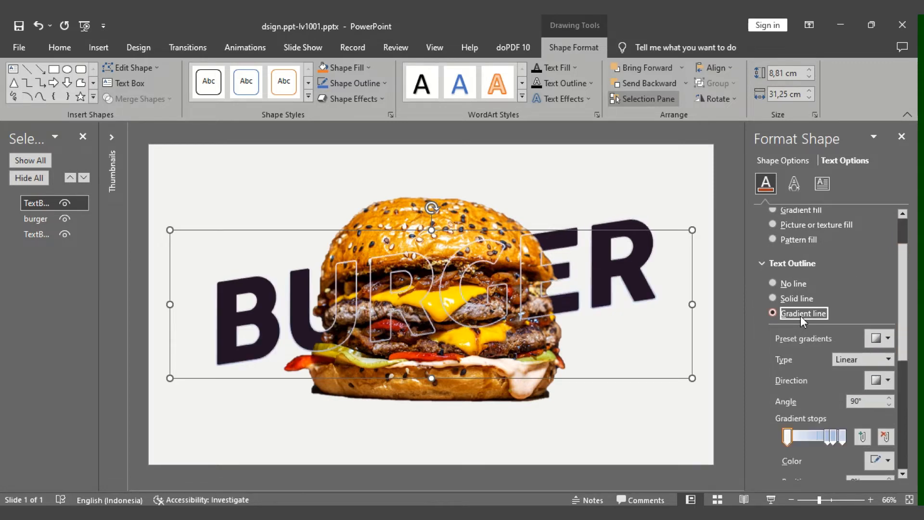
# - Reduce the front BURGER outline gradient to two stops, red at the start and the dark burger color at the end
pyautogui.click(840, 436)
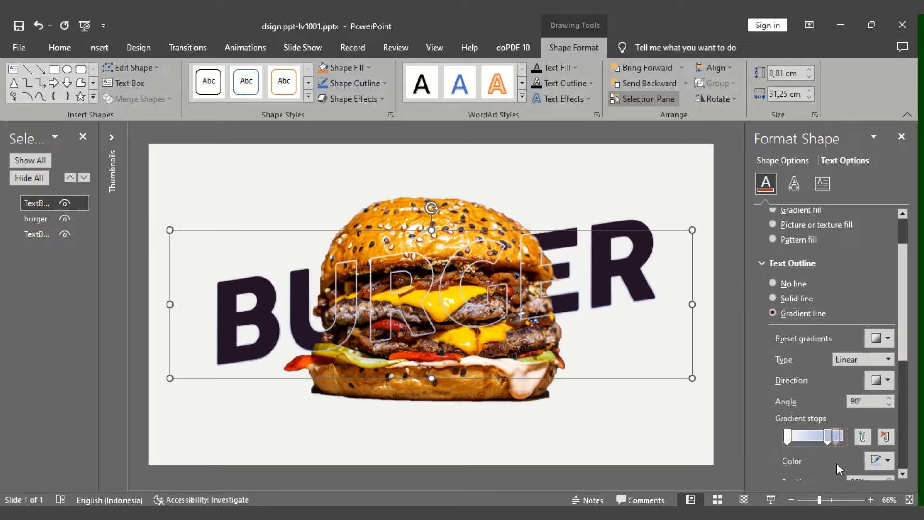
pyautogui.click(872, 461)
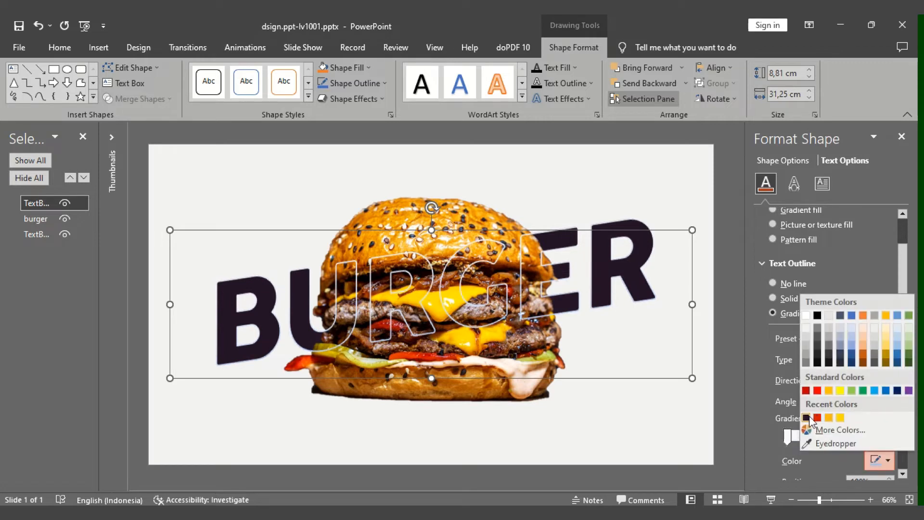
pyautogui.click(806, 418)
pyautogui.click(791, 435)
pyautogui.click(877, 461)
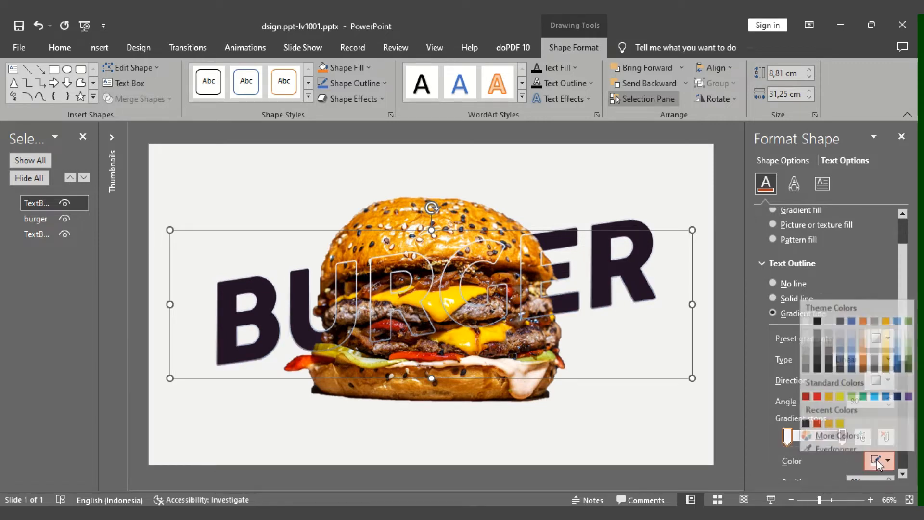
pyautogui.click(817, 417)
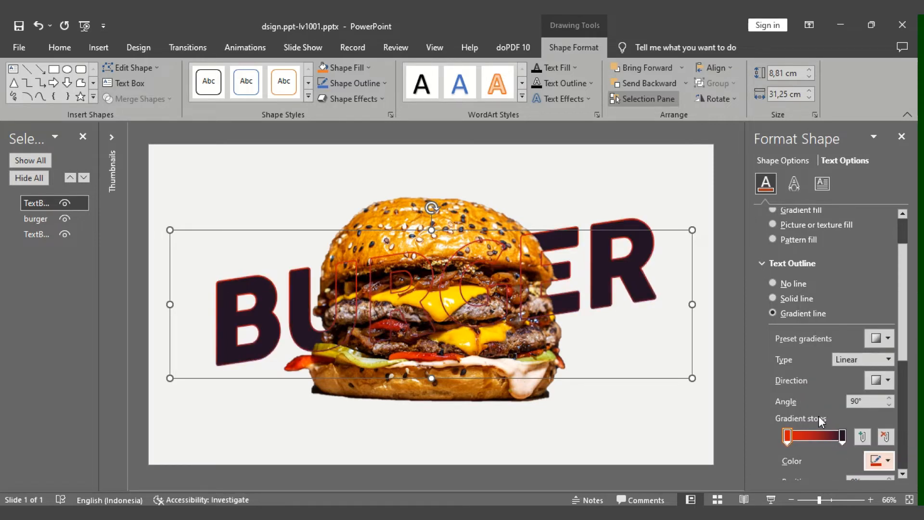
# - Make the front BURGER outline gradient radial, spreading from the center, with the red stop first and the dark stop last
pyautogui.click(888, 359)
pyautogui.click(889, 373)
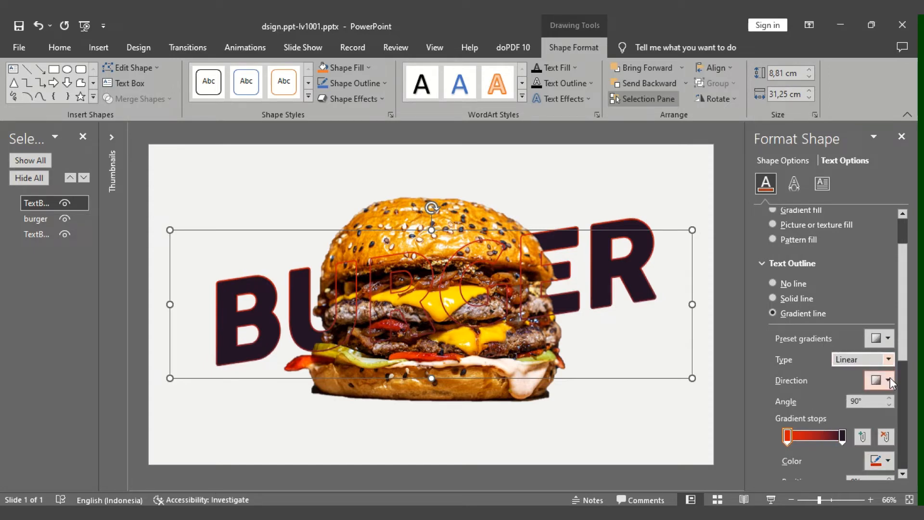
pyautogui.click(891, 377)
pyautogui.click(890, 377)
pyautogui.click(889, 360)
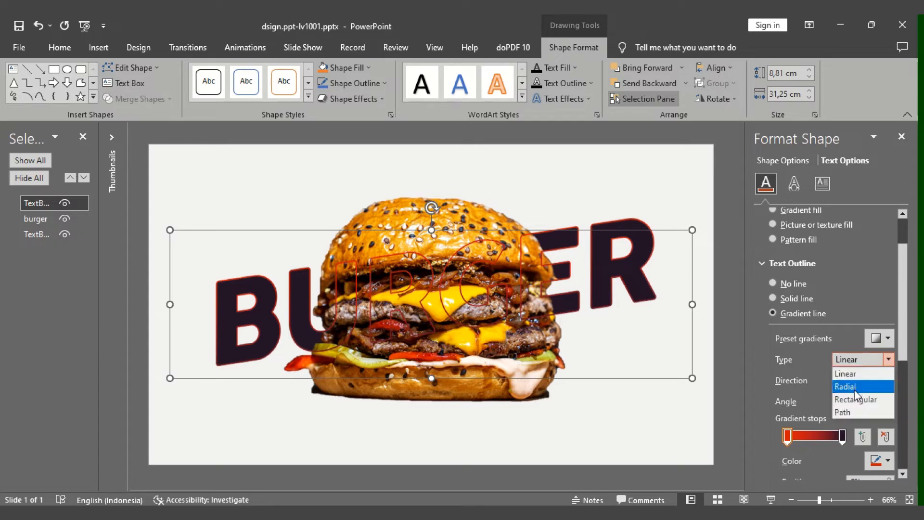
pyautogui.click(855, 388)
pyautogui.click(885, 380)
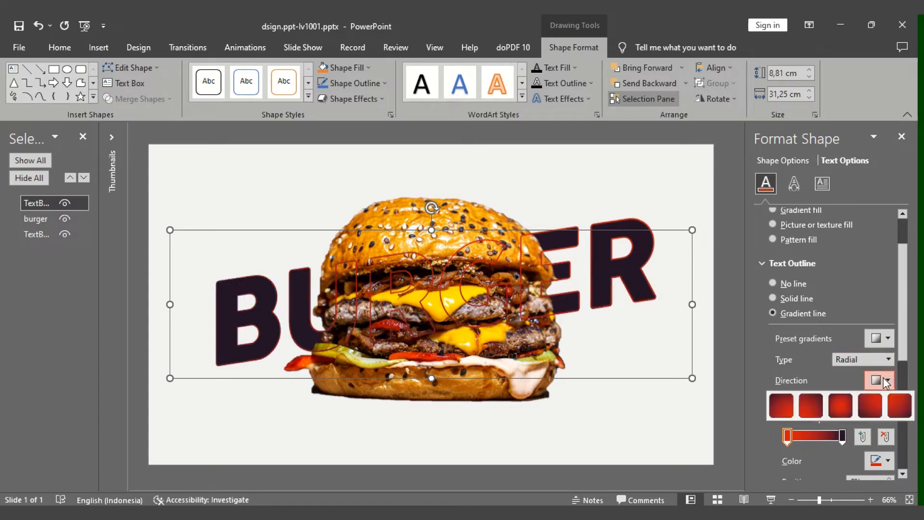
pyautogui.click(845, 405)
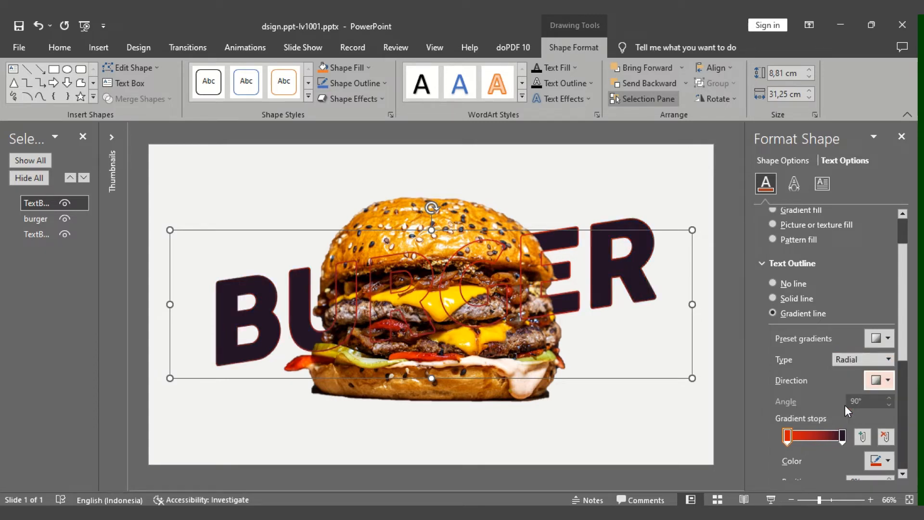
pyautogui.moveTo(789, 439); pyautogui.dragTo(848, 441)
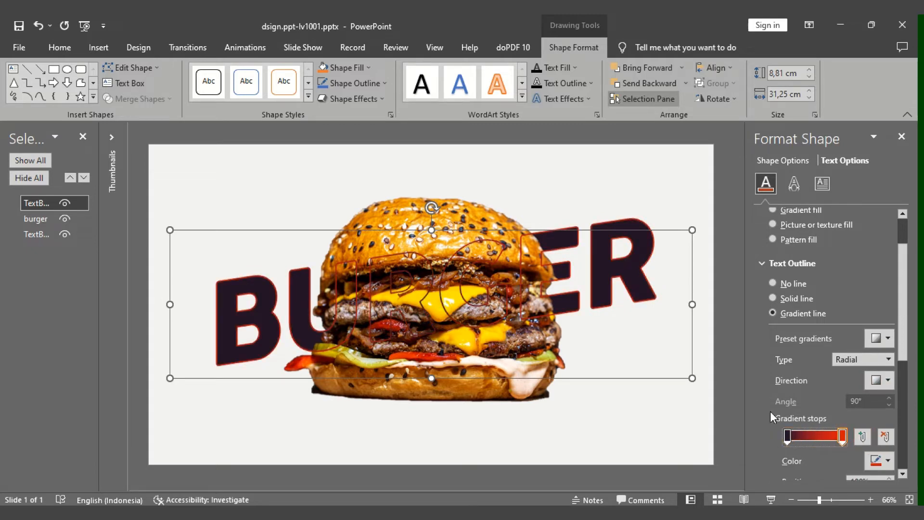
pyautogui.moveTo(786, 434); pyautogui.dragTo(843, 438)
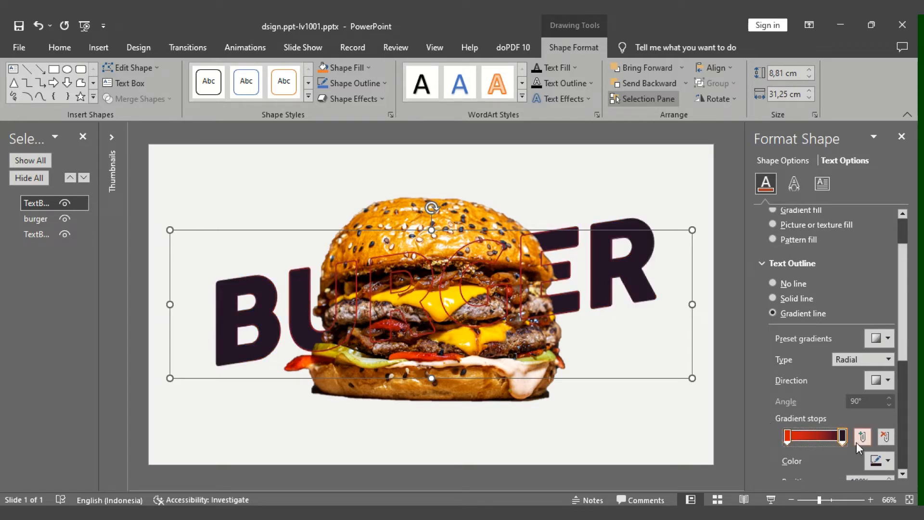
# - Fill the slide background with a solid yellow sampled from the burger's melted cheese using the Eyedropper
pyautogui.click(572, 195)
pyautogui.click(641, 198)
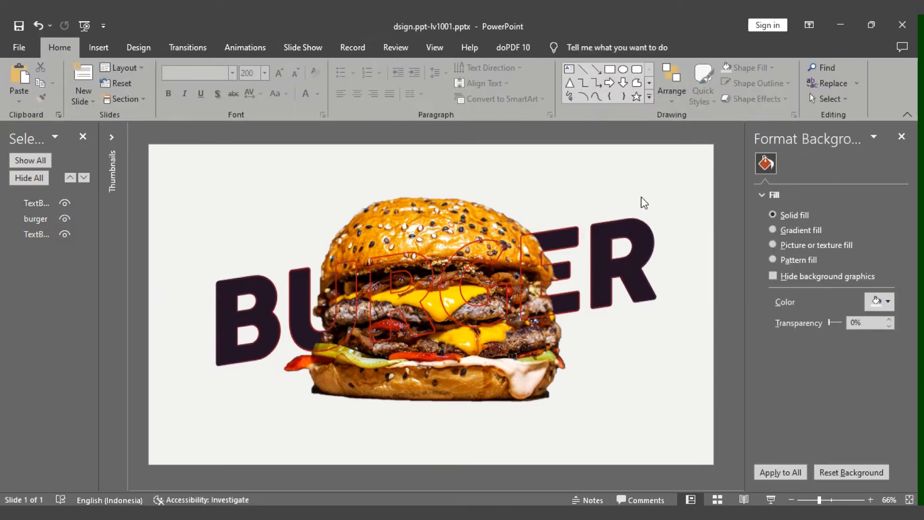
pyautogui.click(881, 302)
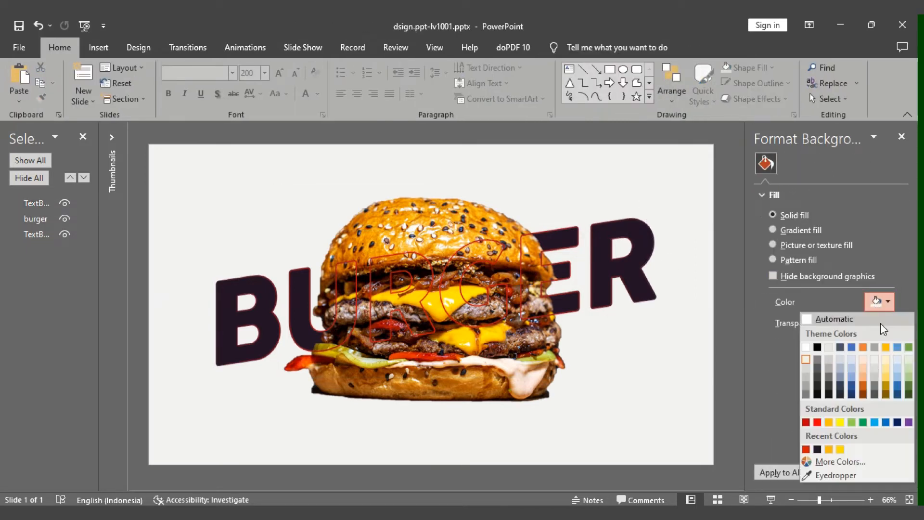
pyautogui.click(845, 471)
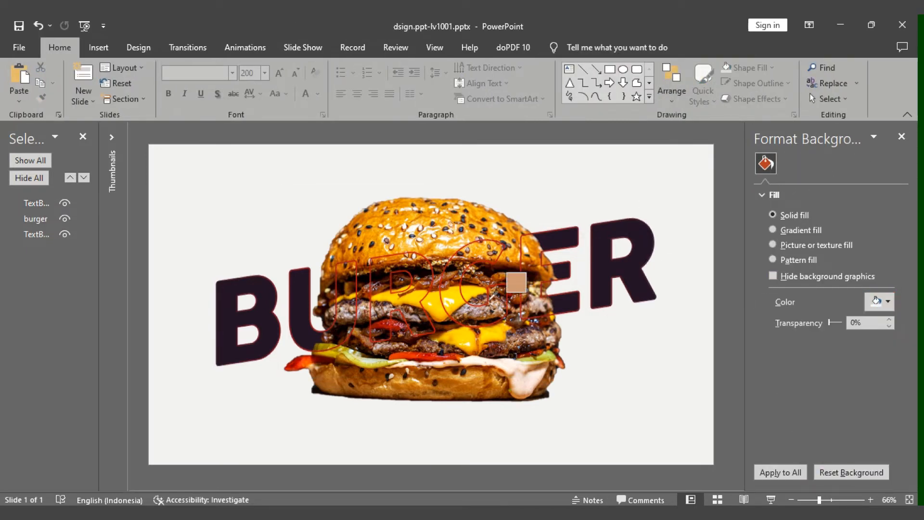
pyautogui.click(457, 298)
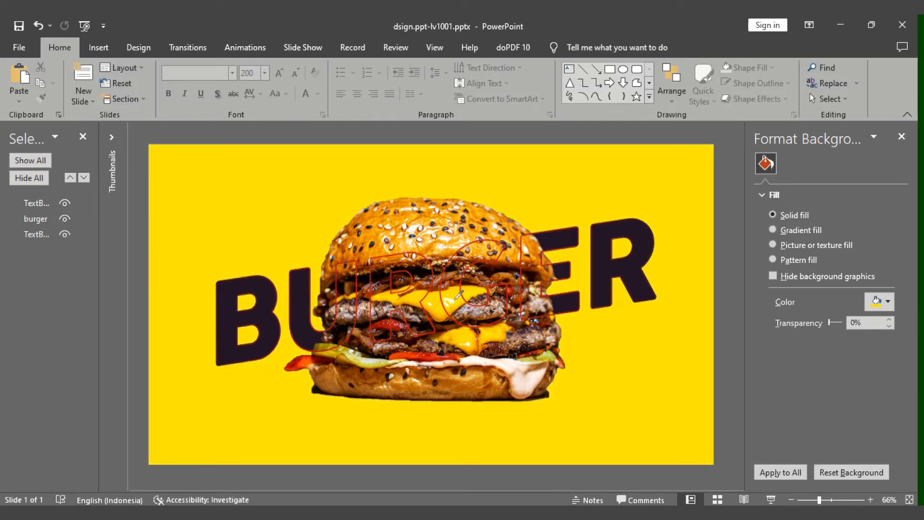
# - Duplicate the burger picture, shrink and tilt the copy clockwise, and place it over the slide's lower-right corner
pyautogui.click(452, 198)
pyautogui.moveTo(455, 203); pyautogui.dragTo(455, 203)
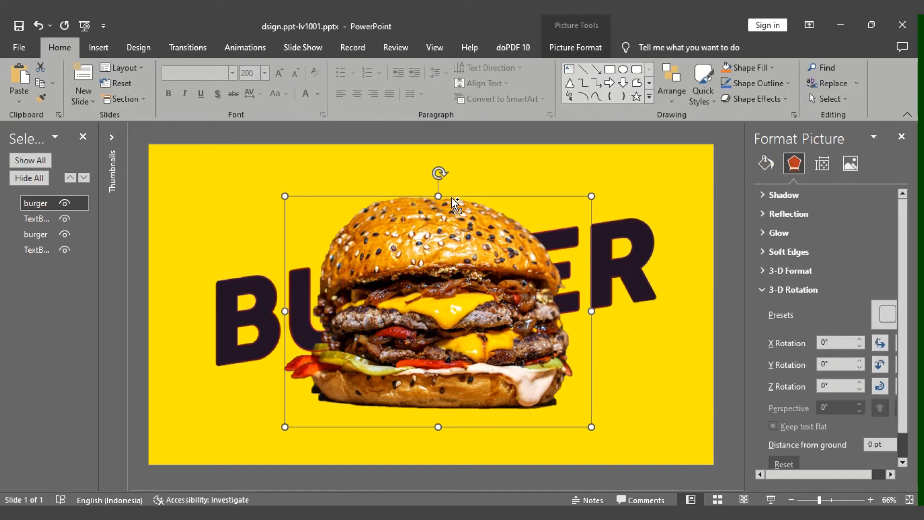
pyautogui.moveTo(592, 197); pyautogui.dragTo(540, 235)
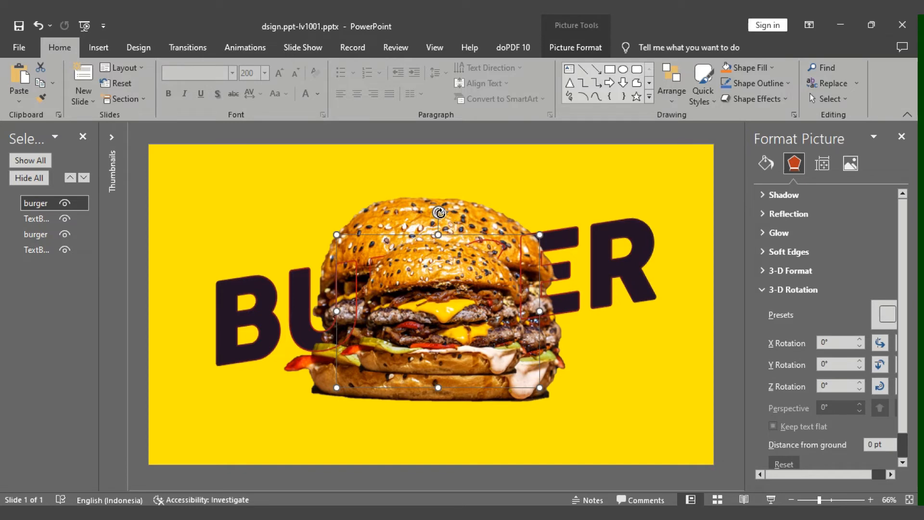
pyautogui.moveTo(439, 213); pyautogui.dragTo(480, 222)
pyautogui.moveTo(444, 267); pyautogui.dragTo(645, 349)
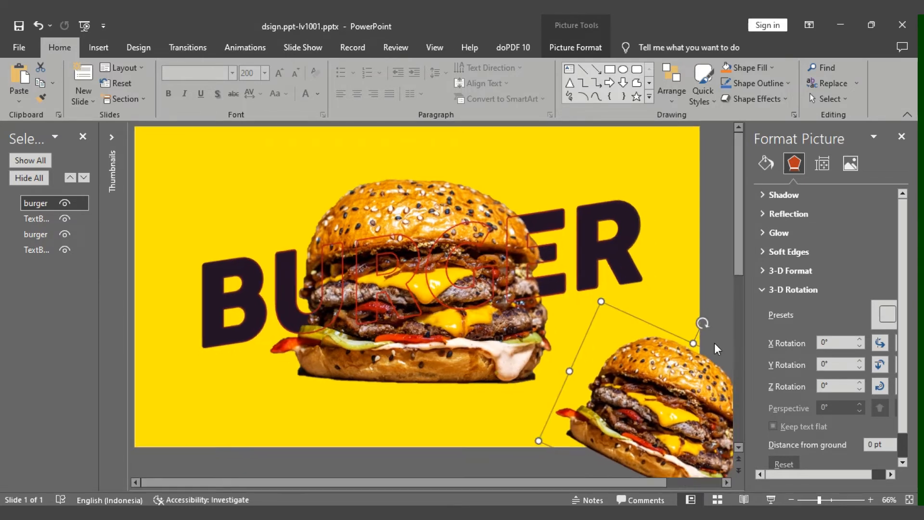
# - Blur the small tilted burger by setting its picture sharpness to -100%
pyautogui.click(850, 164)
pyautogui.click(833, 195)
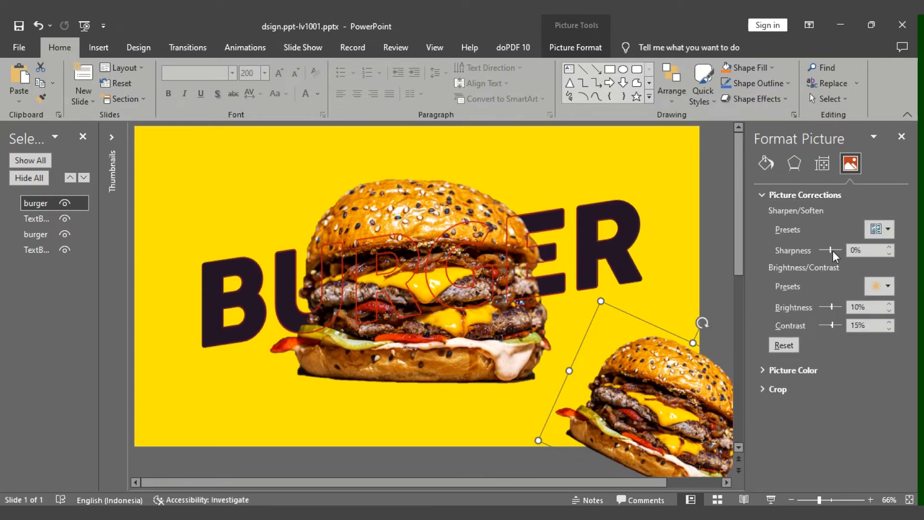
pyautogui.moveTo(830, 249); pyautogui.dragTo(791, 243)
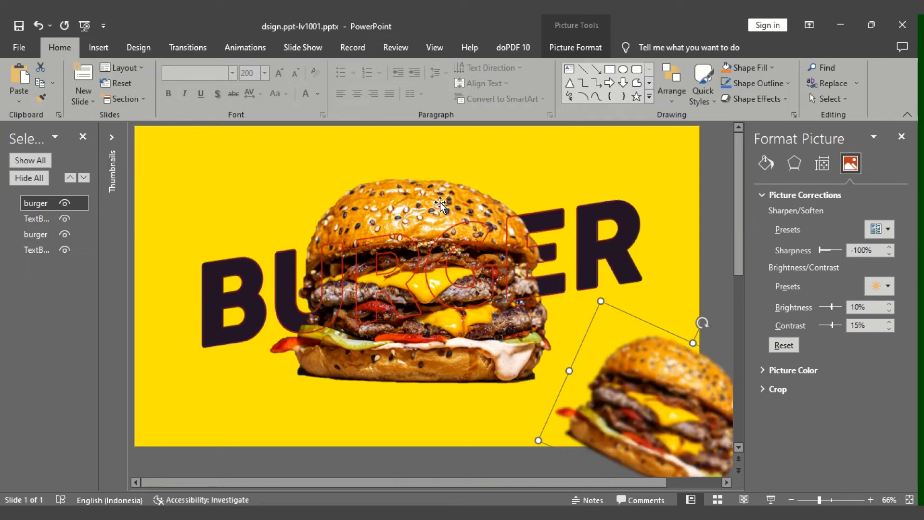
# - Duplicate the central burger picture, enlarge the copy and move it toward the slide's upper-left corner
pyautogui.click(406, 189)
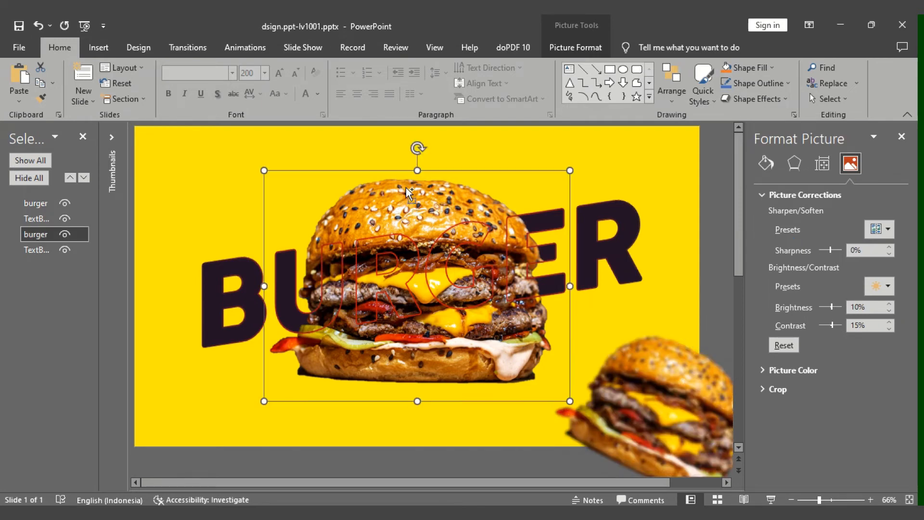
pyautogui.hotkey('ctrl', 'd')
pyautogui.scroll(-2, 422, 219)
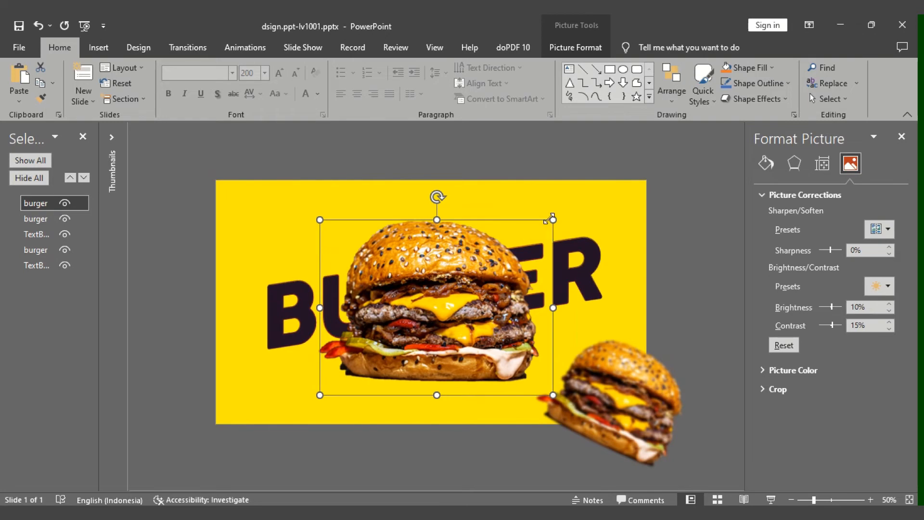
pyautogui.moveTo(553, 220); pyautogui.dragTo(608, 179)
pyautogui.moveTo(496, 255); pyautogui.dragTo(332, 197)
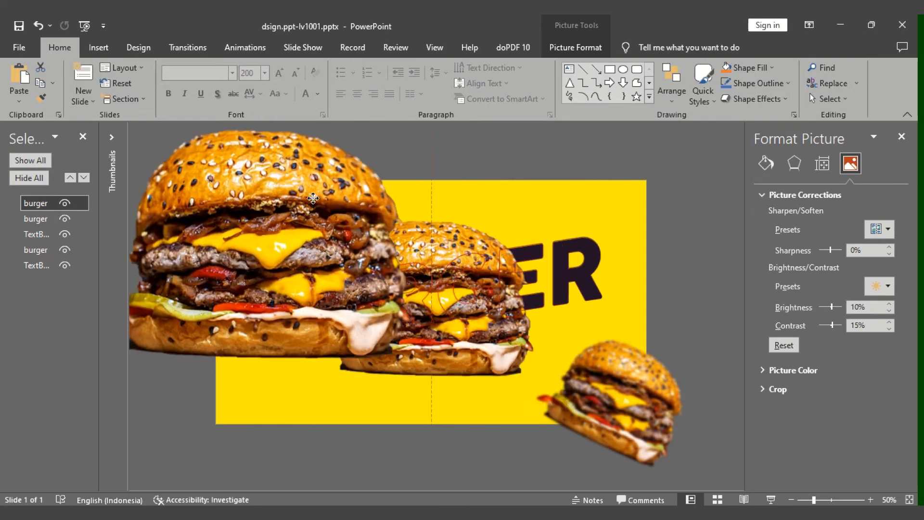
# - Tilt the enlarged burger slightly counter-clockwise partly off the slide's upper-left corner and blur it with the lowest sharpness
pyautogui.scroll(-2, 325, 171)
pyautogui.moveTo(322, 164); pyautogui.dragTo(304, 165)
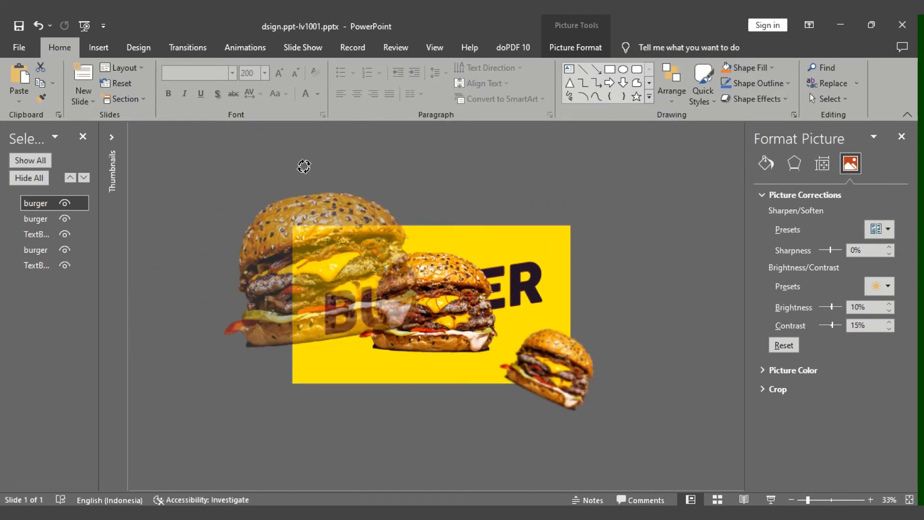
pyautogui.moveTo(377, 283); pyautogui.dragTo(328, 232)
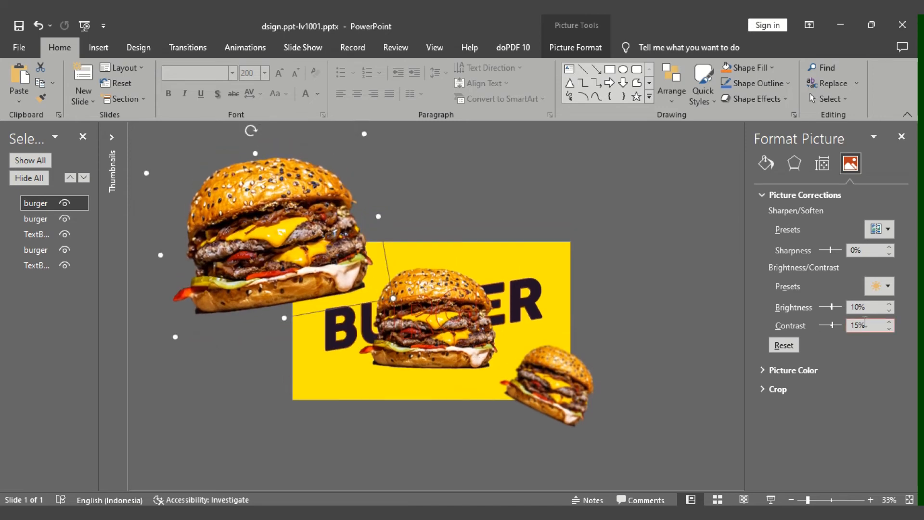
pyautogui.moveTo(831, 251); pyautogui.dragTo(786, 254)
pyautogui.click(431, 269)
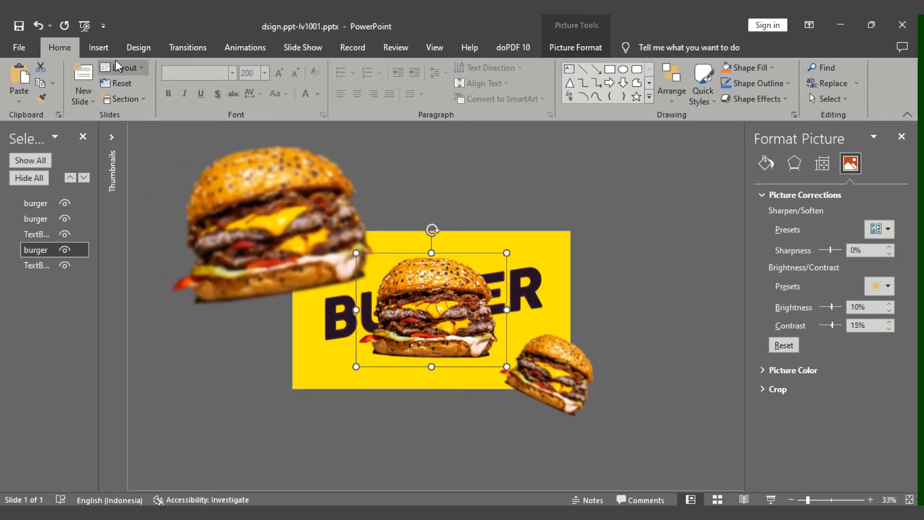
# - Draw a flat oval about 21.6 cm wide and 3 cm high across the lower part of the central burger
pyautogui.click(98, 47)
pyautogui.click(212, 91)
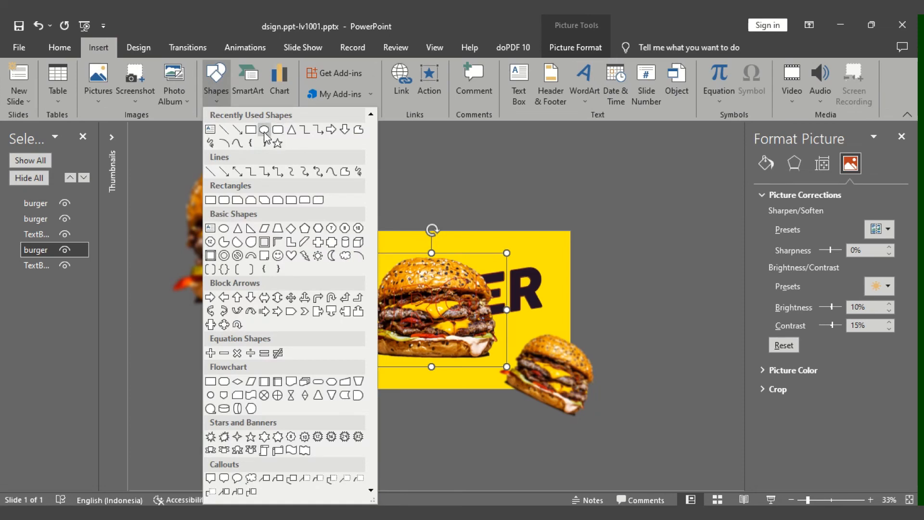
pyautogui.click(266, 128)
pyautogui.scroll(3, 517, 335)
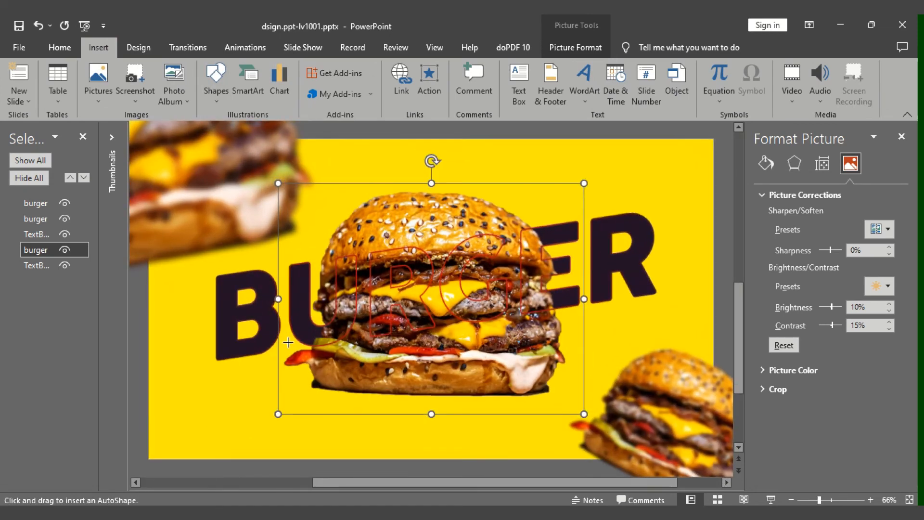
pyautogui.moveTo(269, 332); pyautogui.dragTo(629, 383)
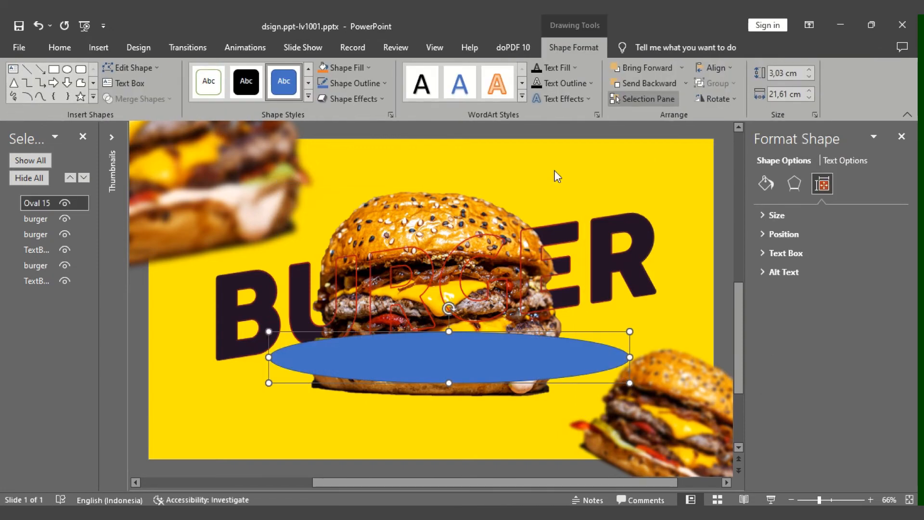
# - Remove the oval's outline and give it a solid black fill
pyautogui.click(355, 83)
pyautogui.click(358, 230)
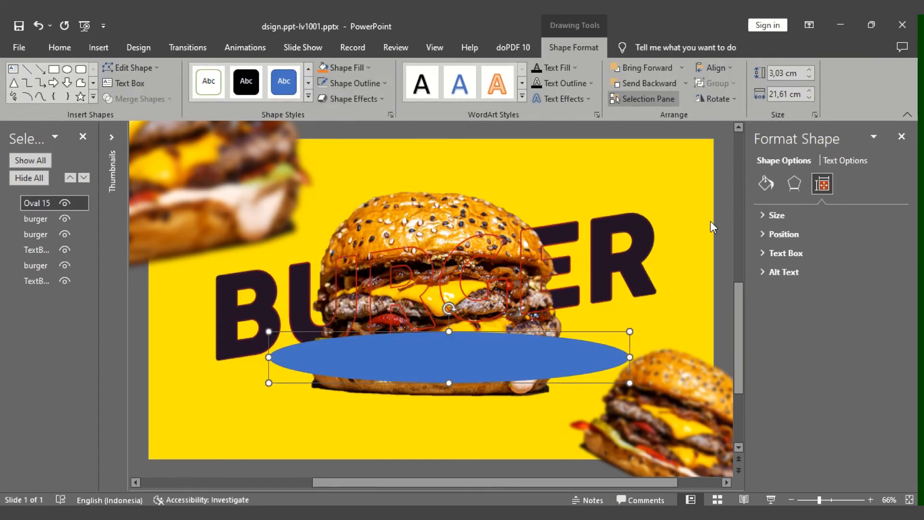
pyautogui.click(766, 184)
pyautogui.click(879, 340)
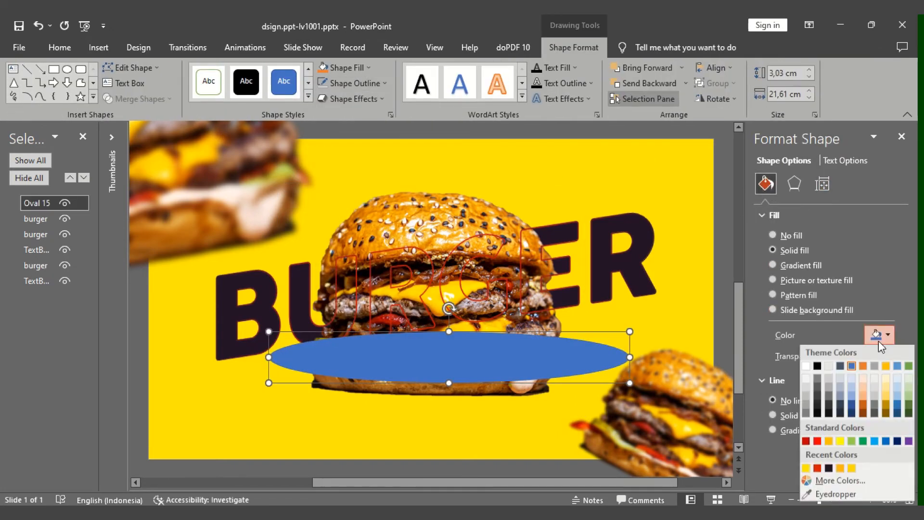
pyautogui.click(819, 368)
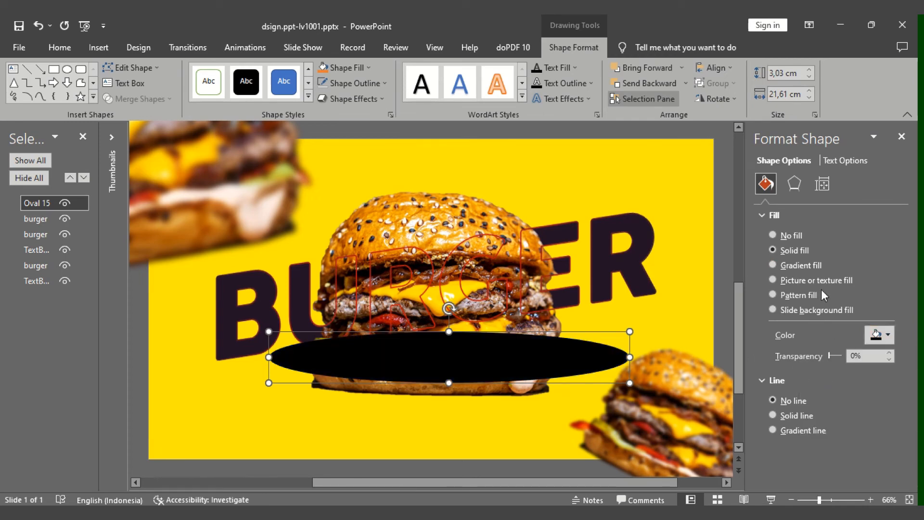
# - Apply soft edges of 25 pt to the black oval
pyautogui.click(795, 183)
pyautogui.click(805, 311)
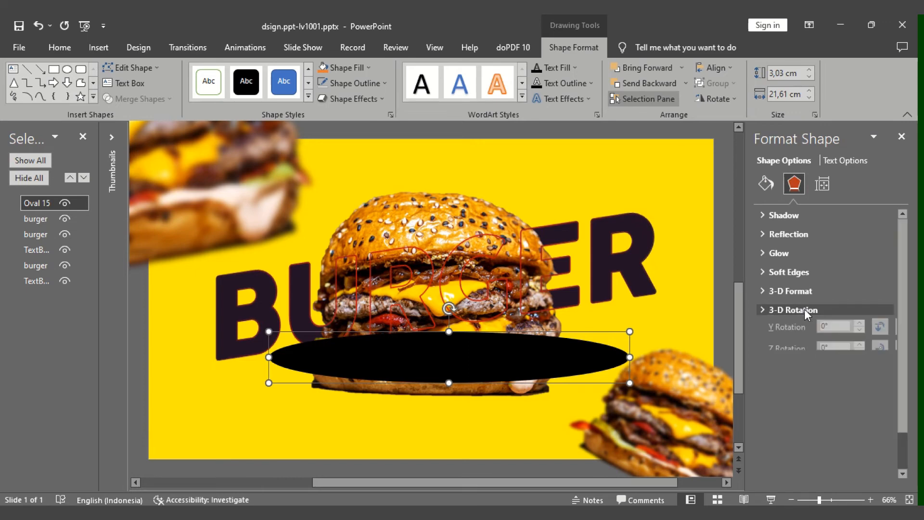
pyautogui.click(801, 273)
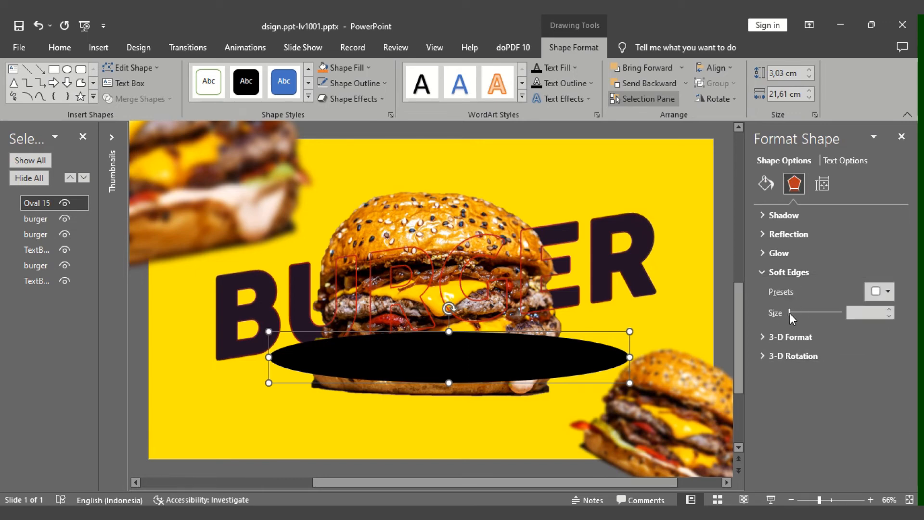
pyautogui.moveTo(790, 313); pyautogui.dragTo(802, 315)
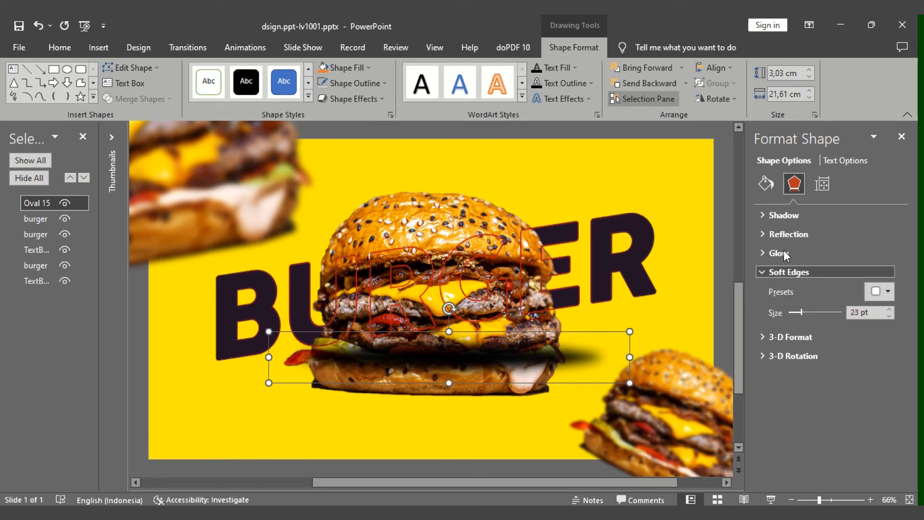
pyautogui.click(888, 310)
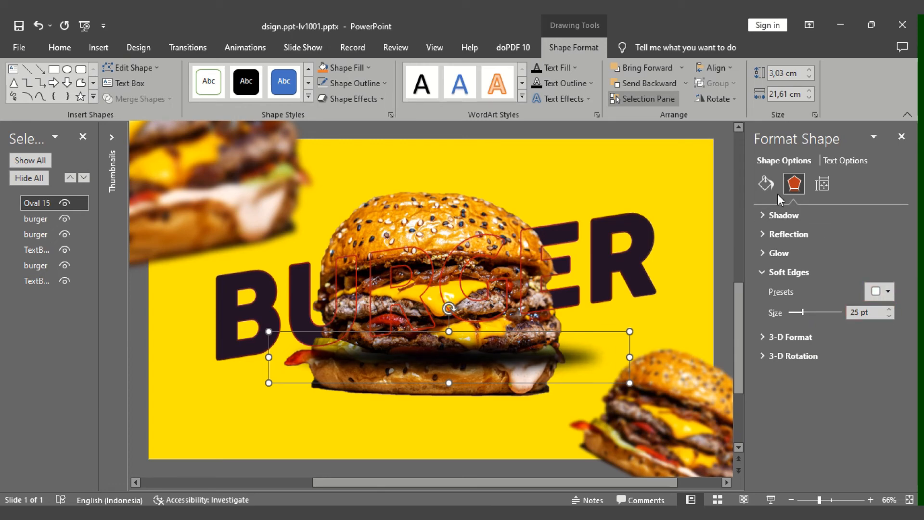
# - Set the black oval's fill transparency to 30%
pyautogui.click(766, 183)
pyautogui.click(851, 357)
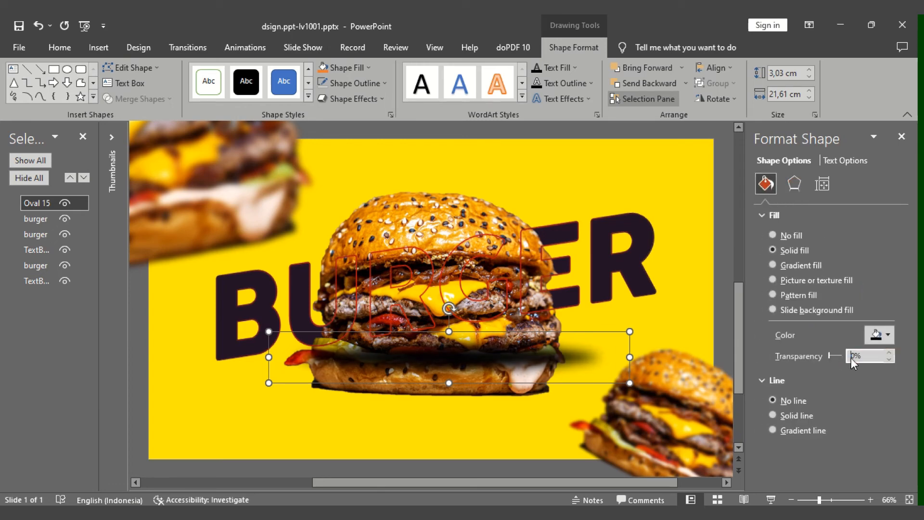
pyautogui.write('3')
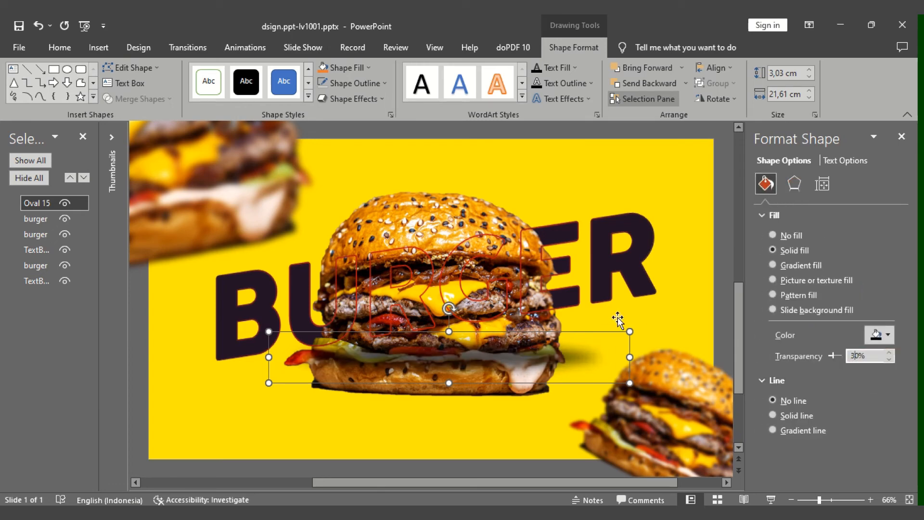
# - Center the oval horizontally on the slide and lower it to the base of the central burger
pyautogui.click(706, 69)
pyautogui.click(721, 100)
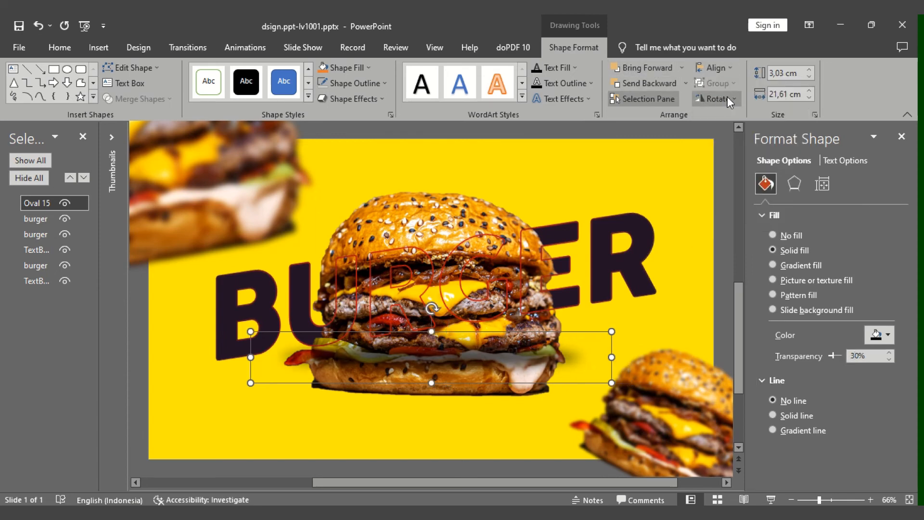
pyautogui.press('Down')
pyautogui.press('Down')
pyautogui.press('Down')
pyautogui.press('Down')
pyautogui.press('Down')
pyautogui.press('Down')
pyautogui.press('Down')
pyautogui.press('Down')
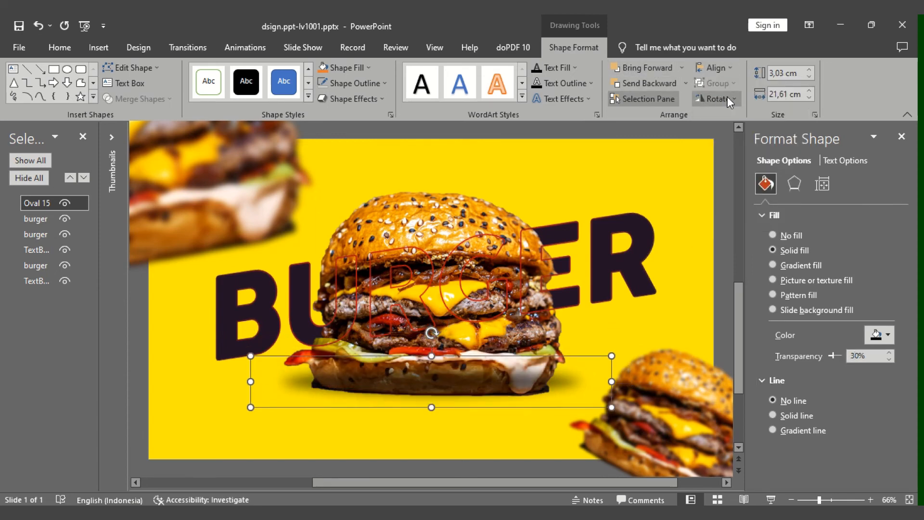
pyautogui.press('Down')
pyautogui.press('Down')
pyautogui.press('Down')
pyautogui.press('Down')
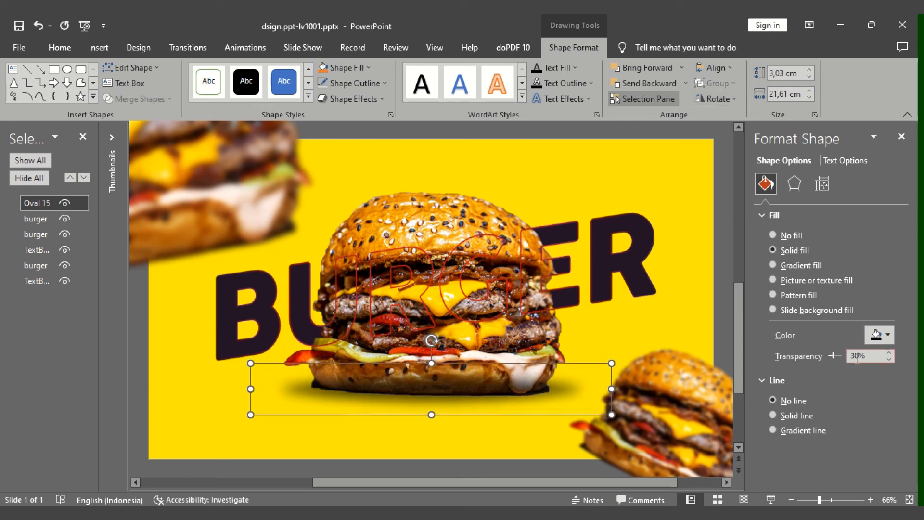
# - Set the oval's fill transparency to 10%
pyautogui.moveTo(857, 358); pyautogui.dragTo(820, 364)
pyautogui.write('1')
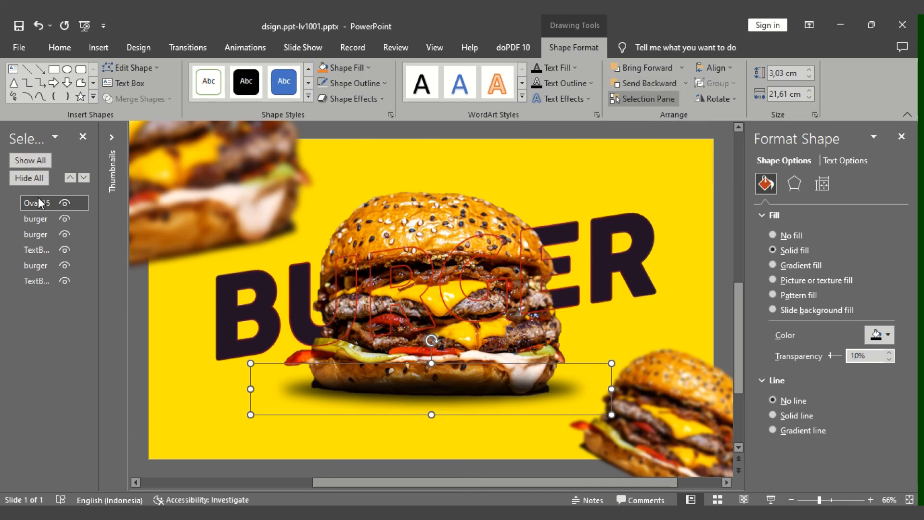
# - Place the oval directly behind the central burger in the stacking order and nudge it slightly down
pyautogui.moveTo(40, 202); pyautogui.dragTo(48, 273)
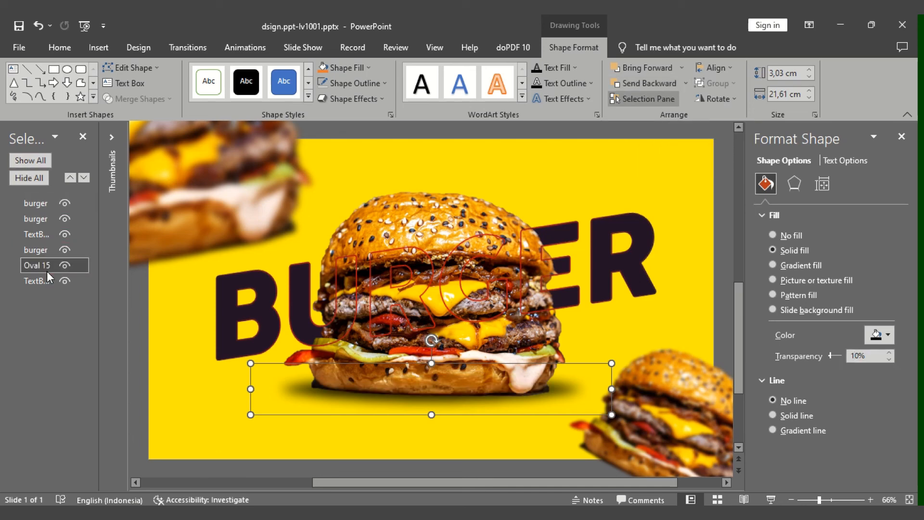
pyautogui.hotkey('ctrl', 'Down')
pyautogui.hotkey('ctrl', 'Down')
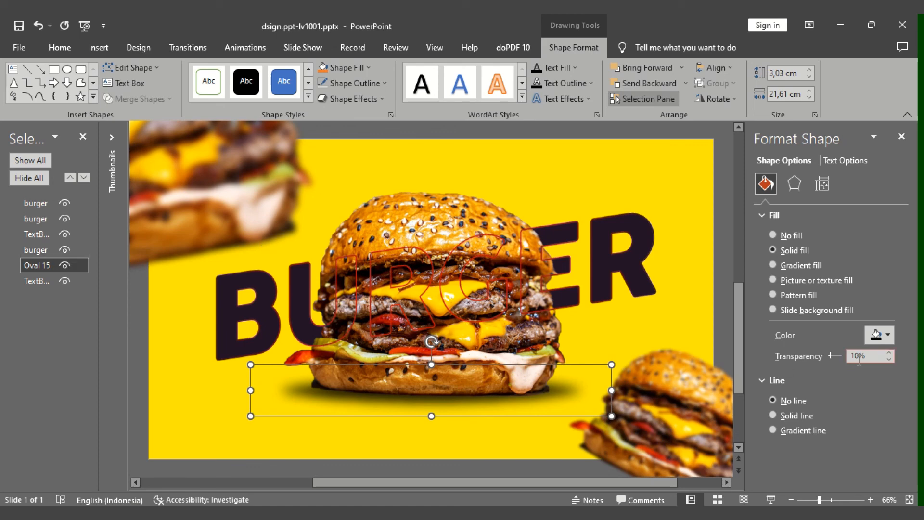
# - Adjust the oval's fill transparency once more and deselect everything to review the whole slide
pyautogui.moveTo(859, 358); pyautogui.dragTo(850, 362)
pyautogui.click(416, 196)
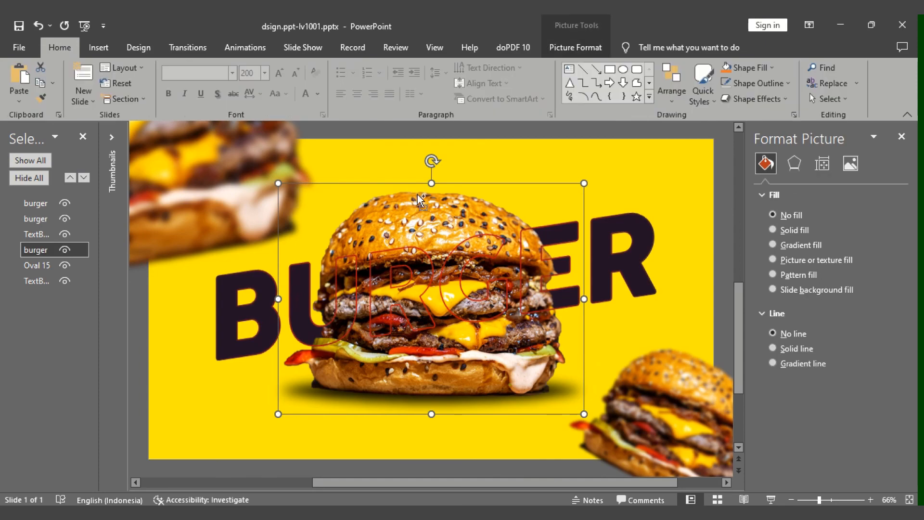
pyautogui.scroll(-2, 704, 245)
pyautogui.click(704, 245)
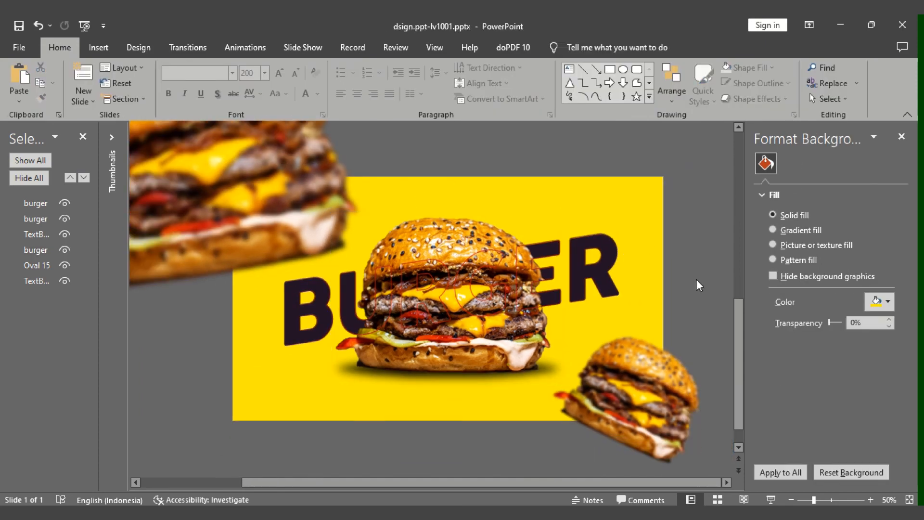